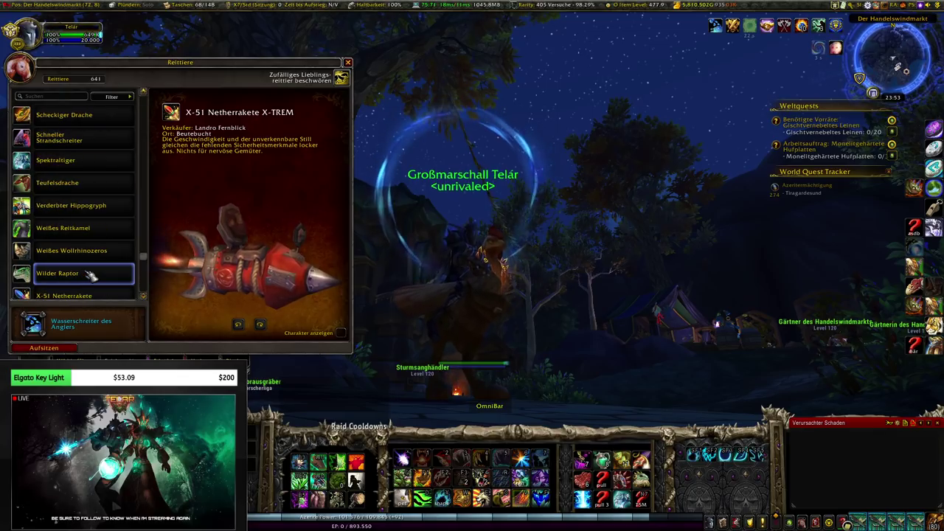
# Step: Look through the filtered mount list in the mount journal, from the X-51 Netherrakete entries back to the first mount
pyautogui.scroll(-5, 89, 275)
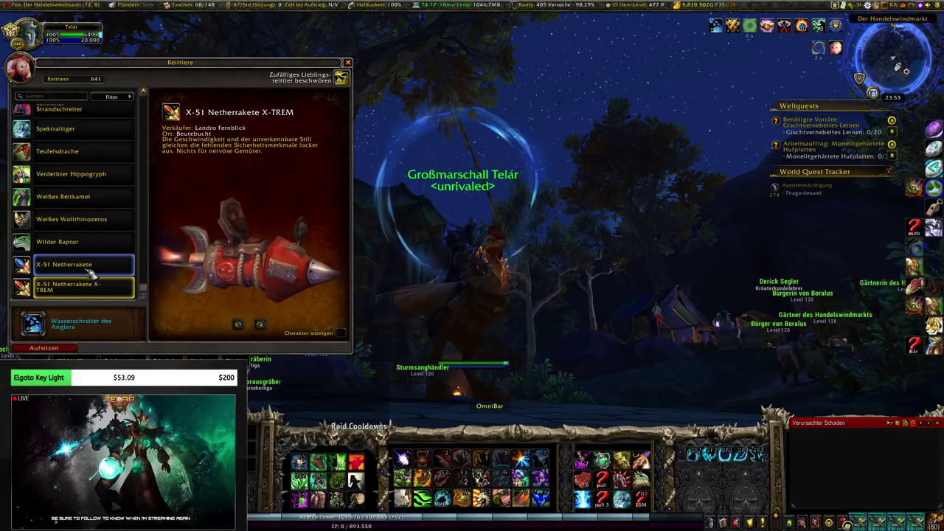
pyautogui.scroll(15, 92, 273)
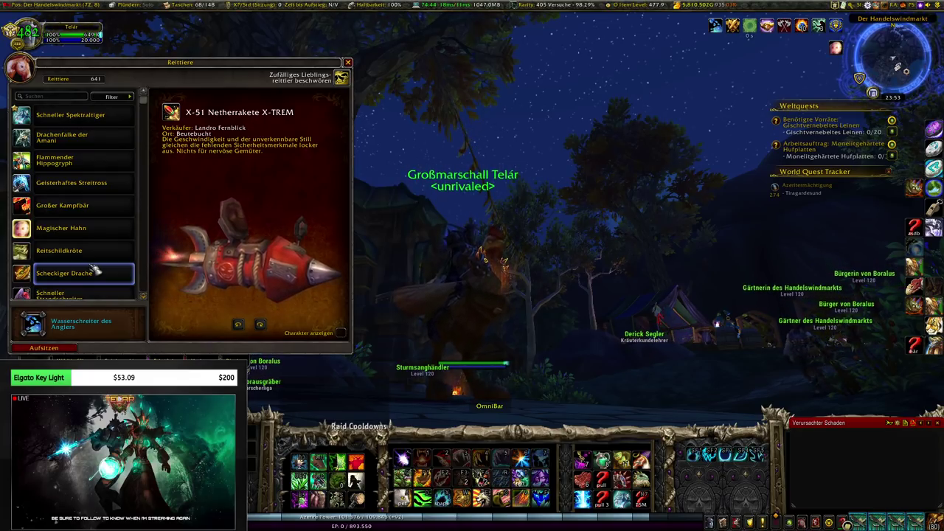
pyautogui.press('1')
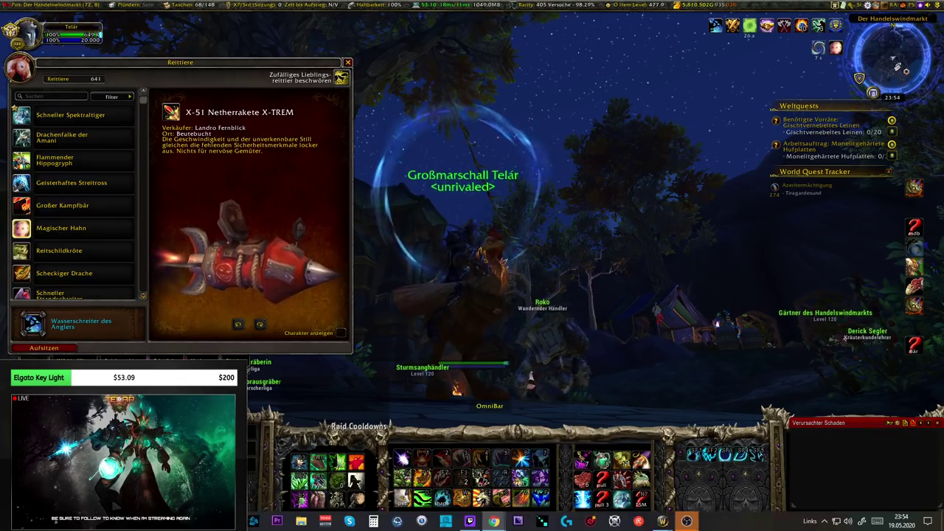
# Step: Switch to the browser's TCG LOOT spreadsheet and review its price lists down to the Alles Zusammen total
pyautogui.click(687, 521)
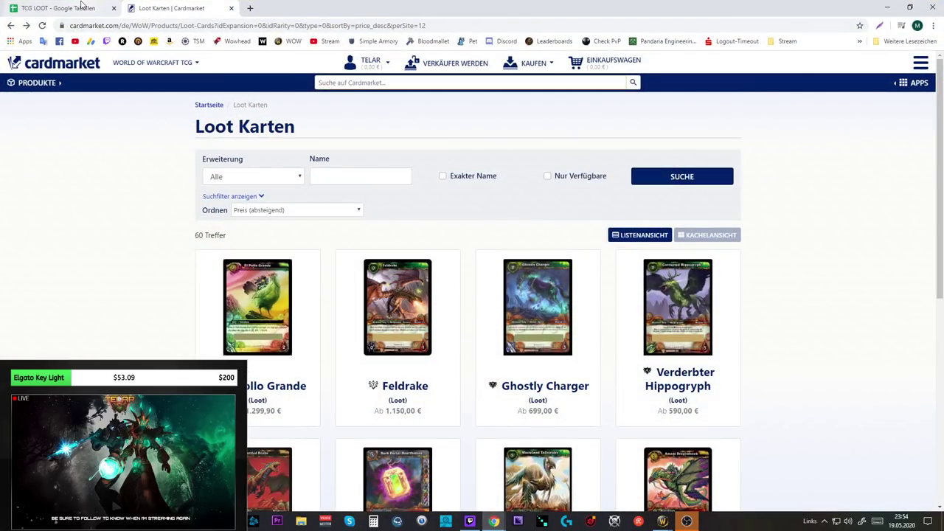
pyautogui.click(82, 7)
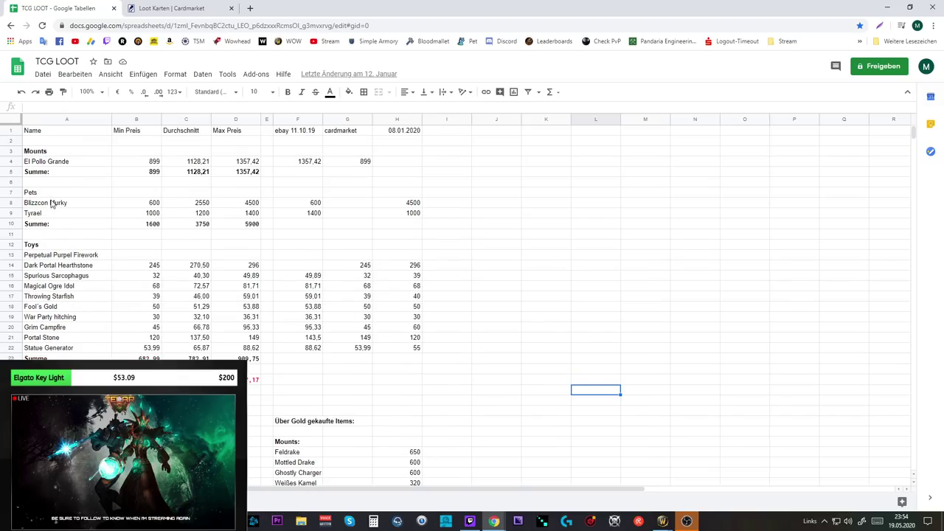
pyautogui.scroll(-5, 52, 209)
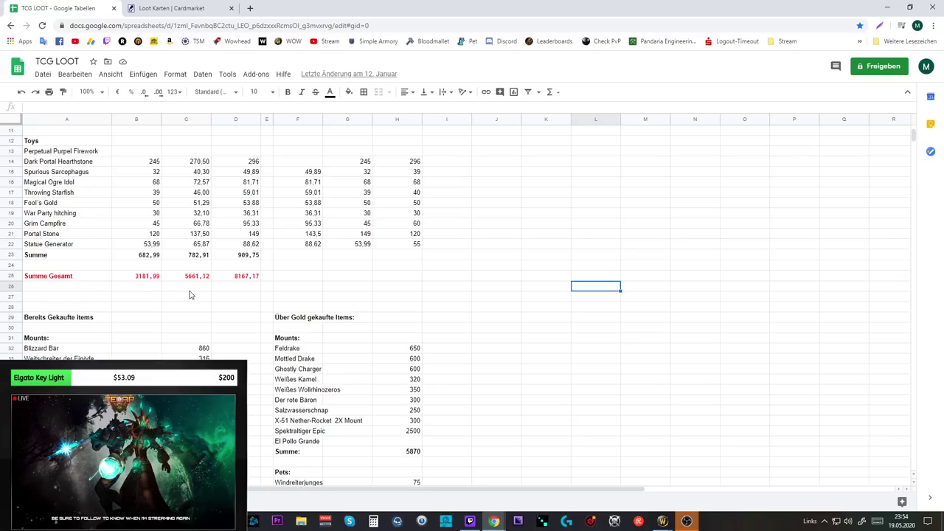
pyautogui.scroll(-7, 189, 295)
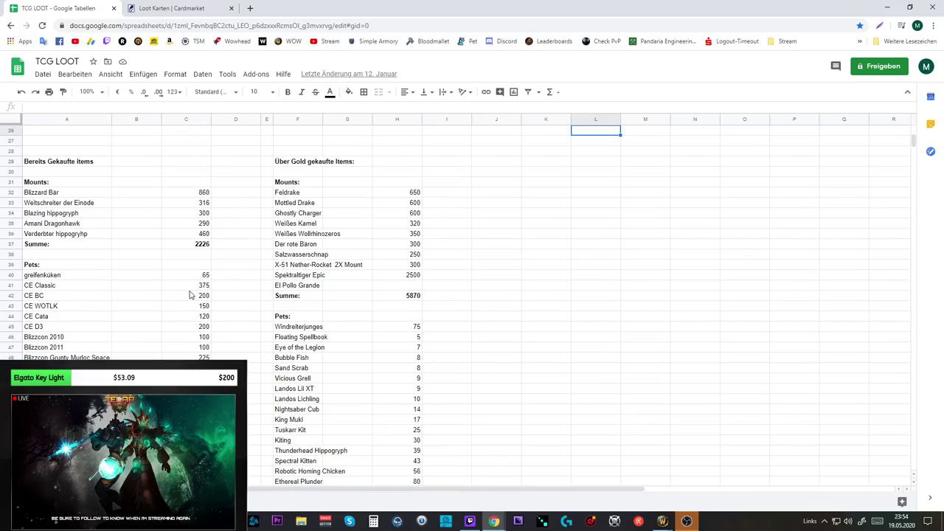
pyautogui.scroll(-1, 189, 295)
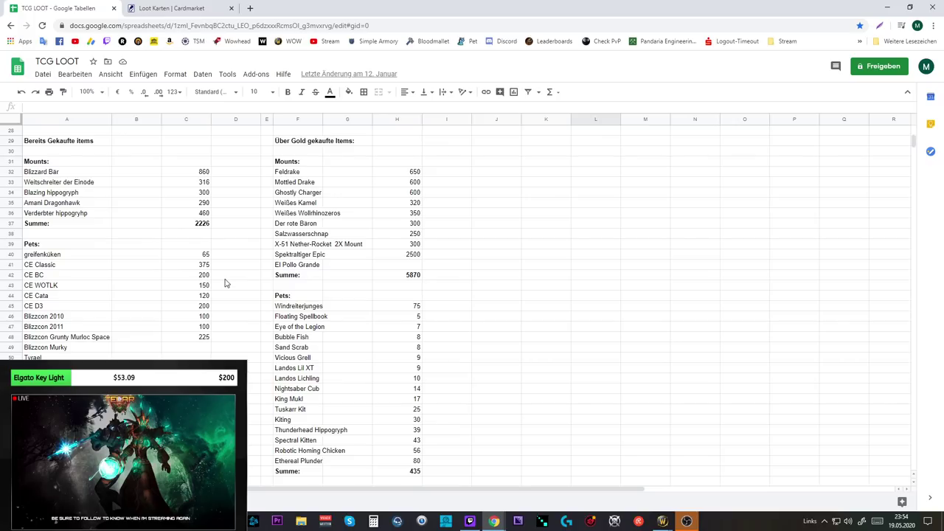
pyautogui.scroll(-10, 225, 283)
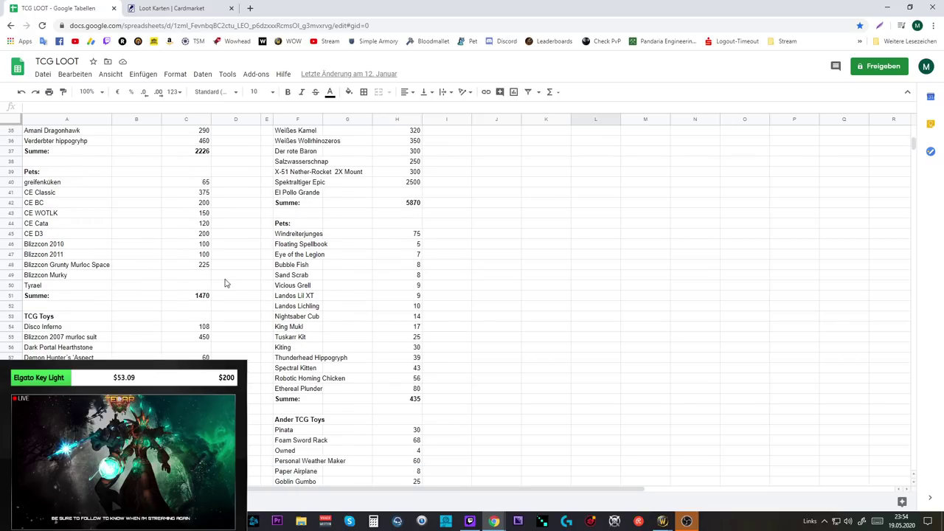
pyautogui.scroll(-1, 210, 285)
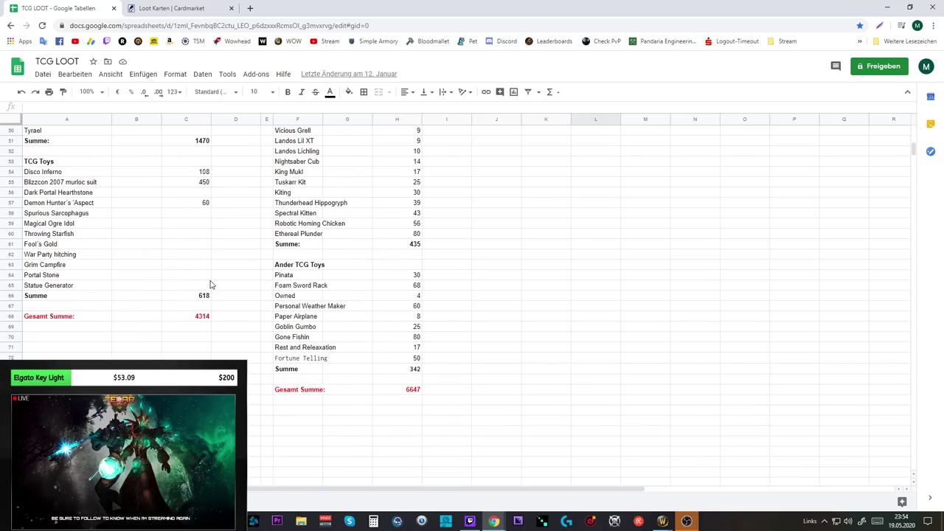
pyautogui.scroll(-4, 211, 285)
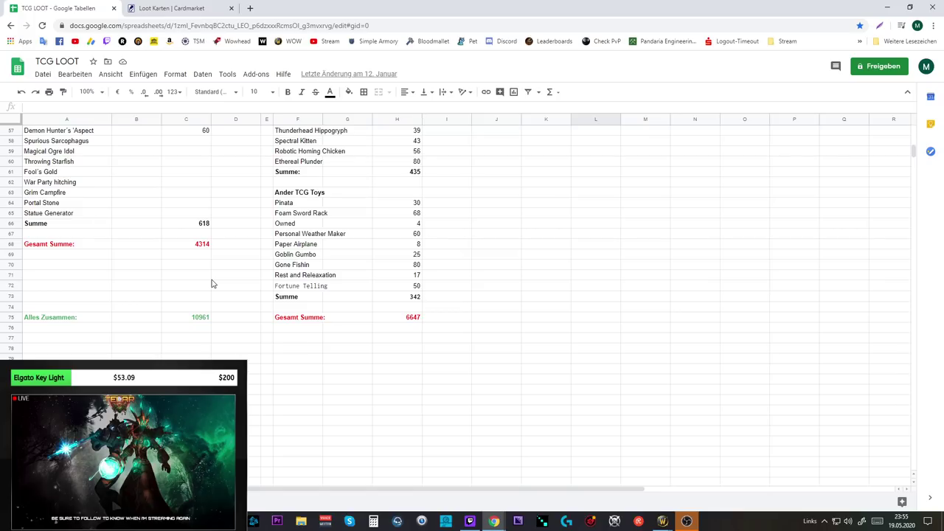
pyautogui.click(203, 316)
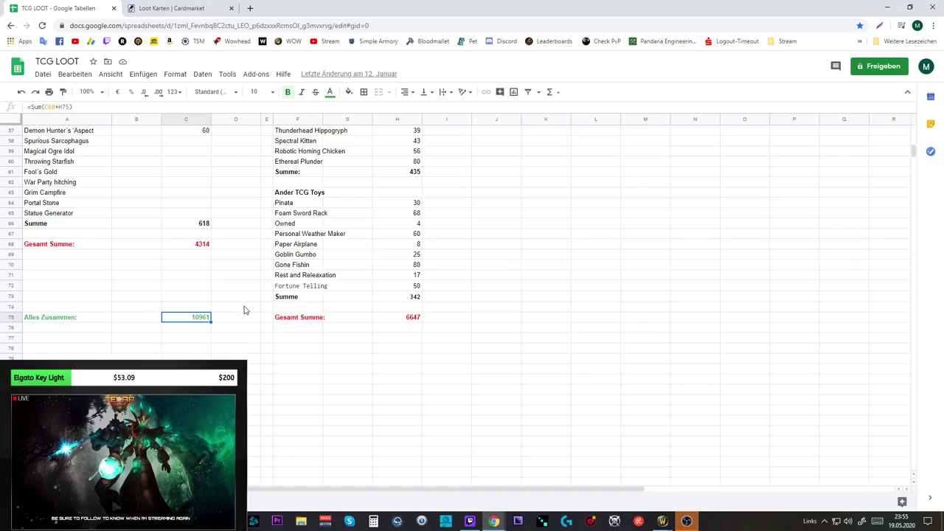
# Step: Check the El Pollo Grande card's prices and seller offers on Cardmarket, then return to the Loot Karten listing
pyautogui.click(201, 9)
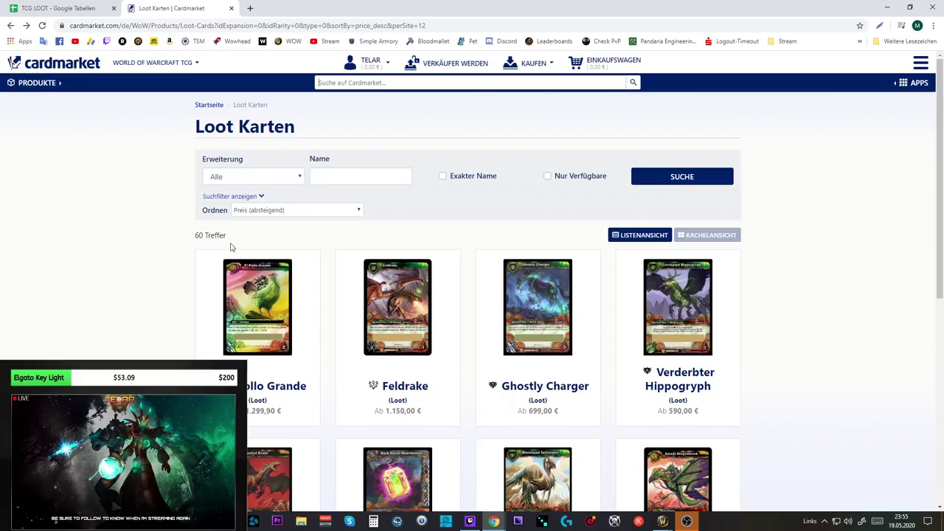
pyautogui.scroll(-2, 258, 258)
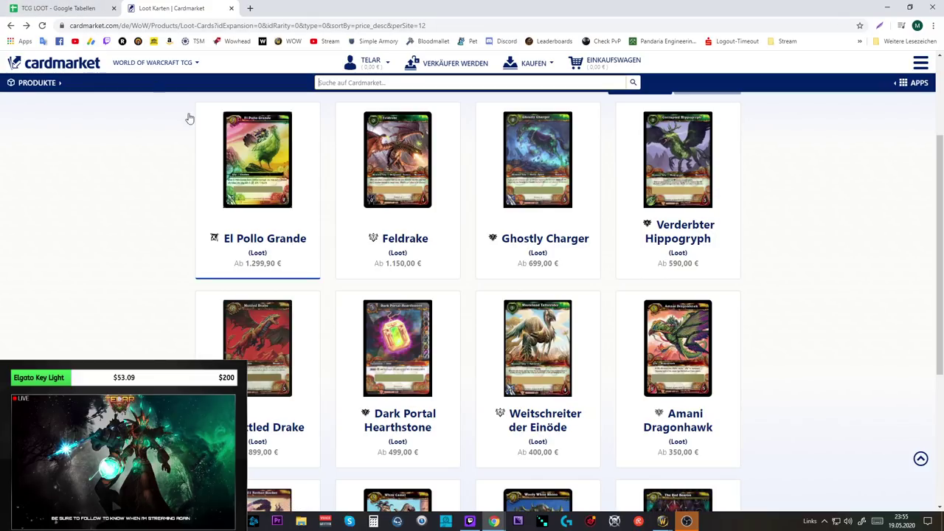
pyautogui.click(257, 199)
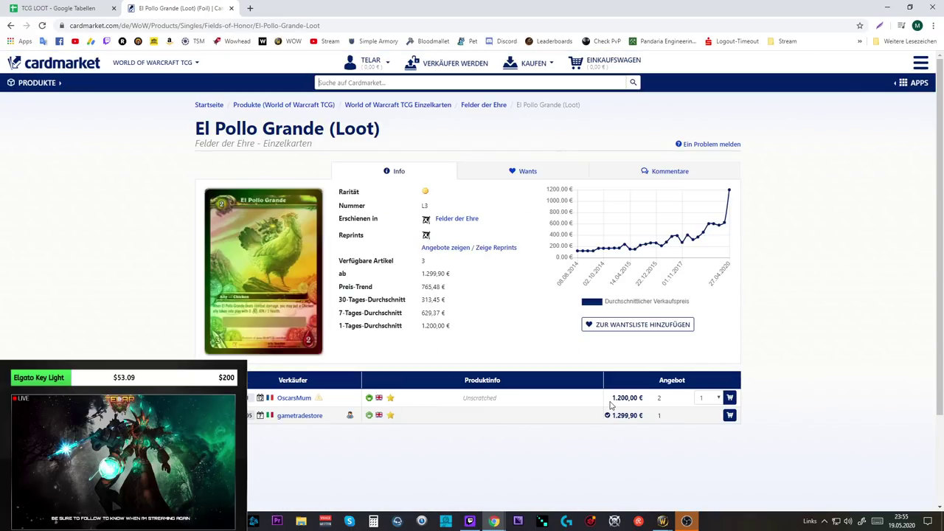
pyautogui.moveTo(611, 404); pyautogui.dragTo(645, 407)
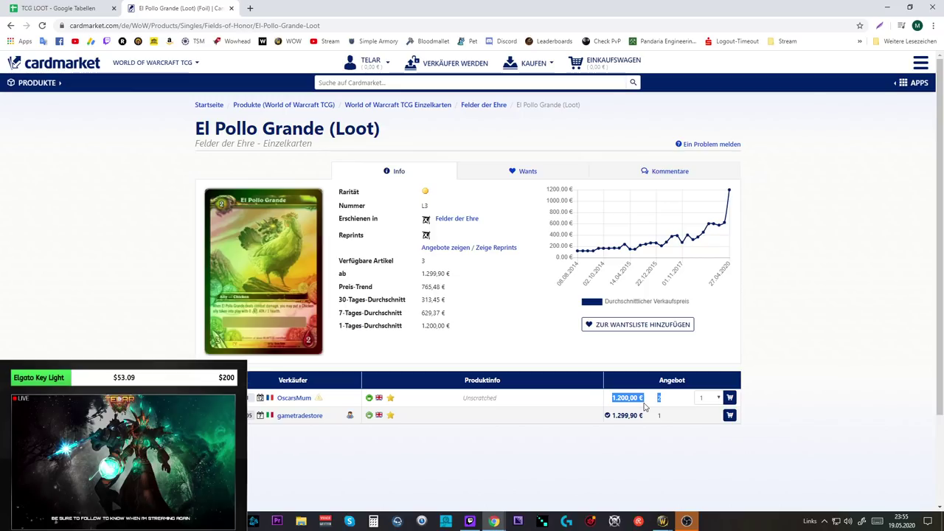
pyautogui.scroll(-1, 529, 420)
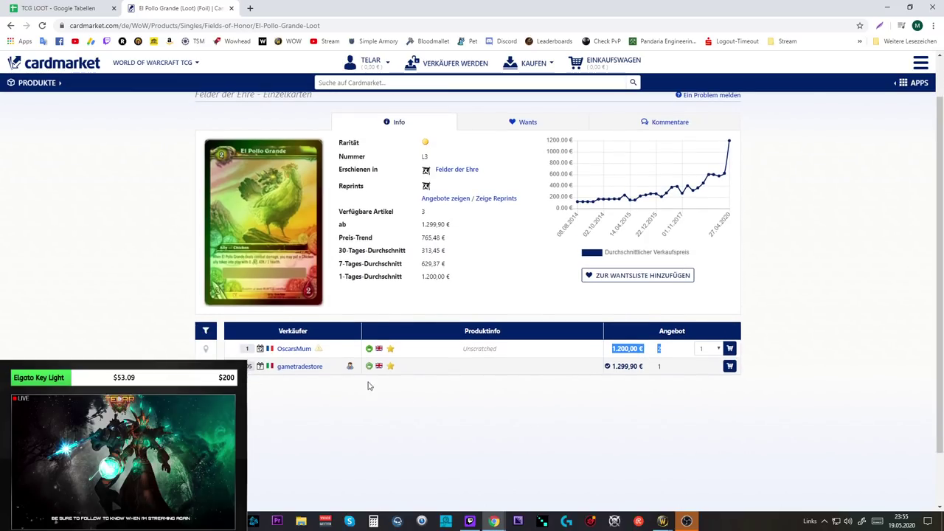
pyautogui.scroll(-1, 288, 361)
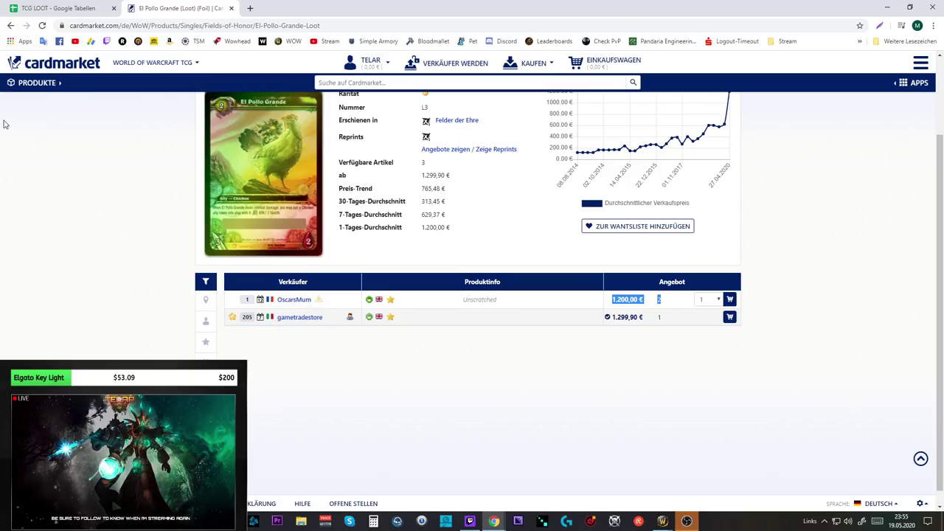
pyautogui.scroll(2, 86, 211)
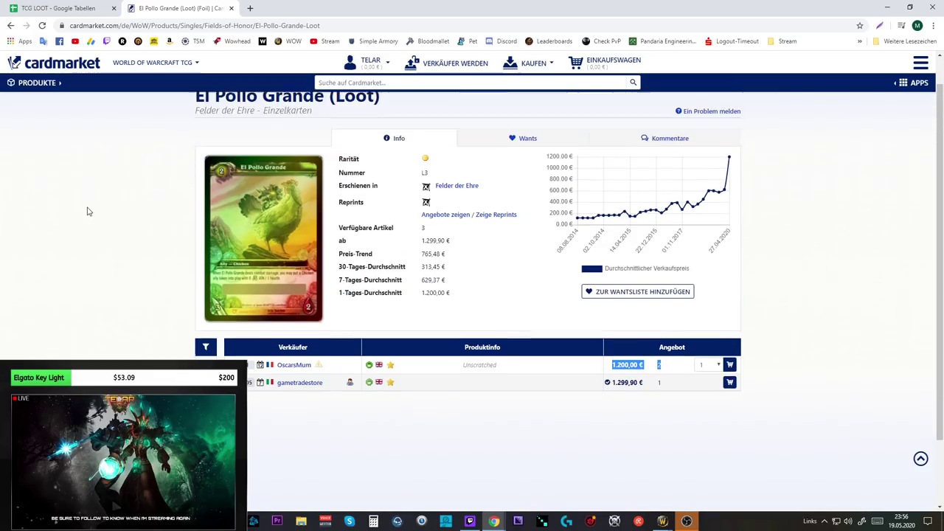
pyautogui.click(10, 25)
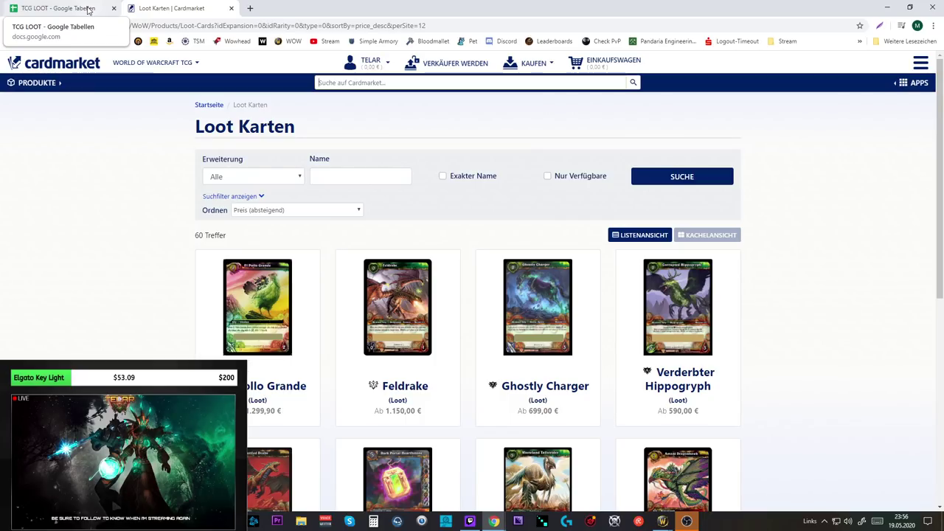
# Step: Return to the TCG LOOT spreadsheet and clear the Mounts block with El Pollo Grande and its sum in A3:H5
pyautogui.click(87, 10)
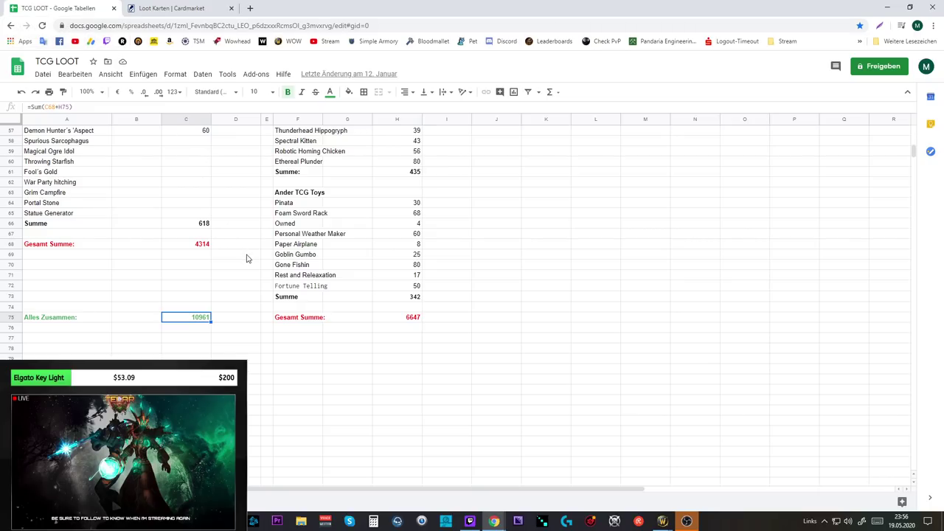
pyautogui.scroll(5, 245, 278)
pyautogui.scroll(7, 244, 278)
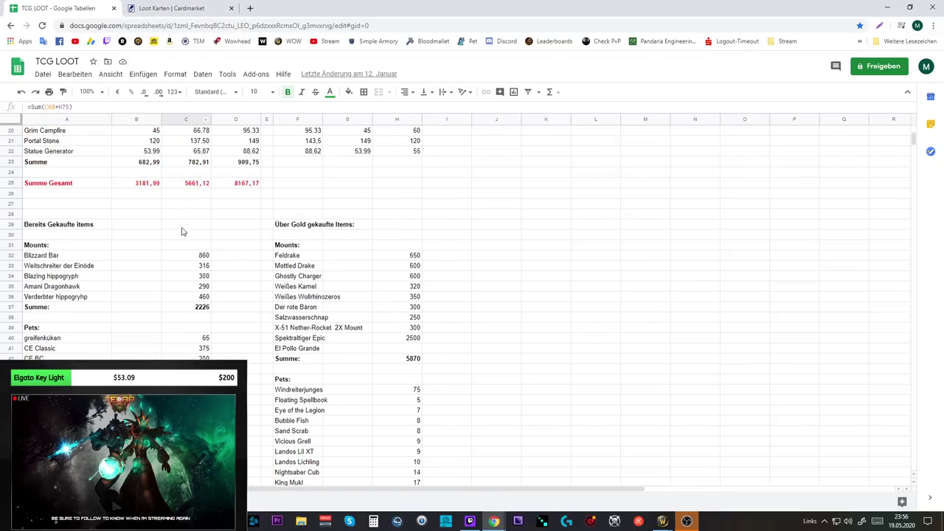
pyautogui.scroll(5, 177, 258)
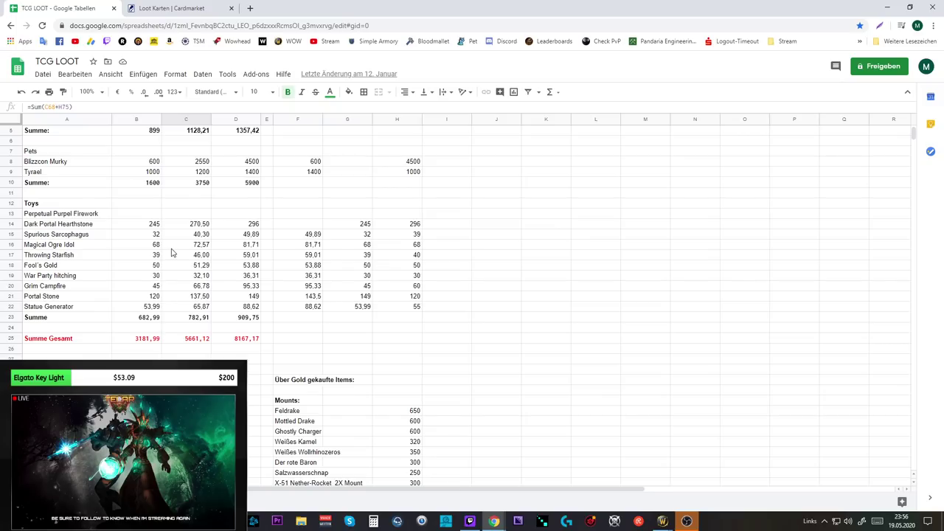
pyautogui.scroll(1, 172, 253)
pyautogui.scroll(1, 172, 254)
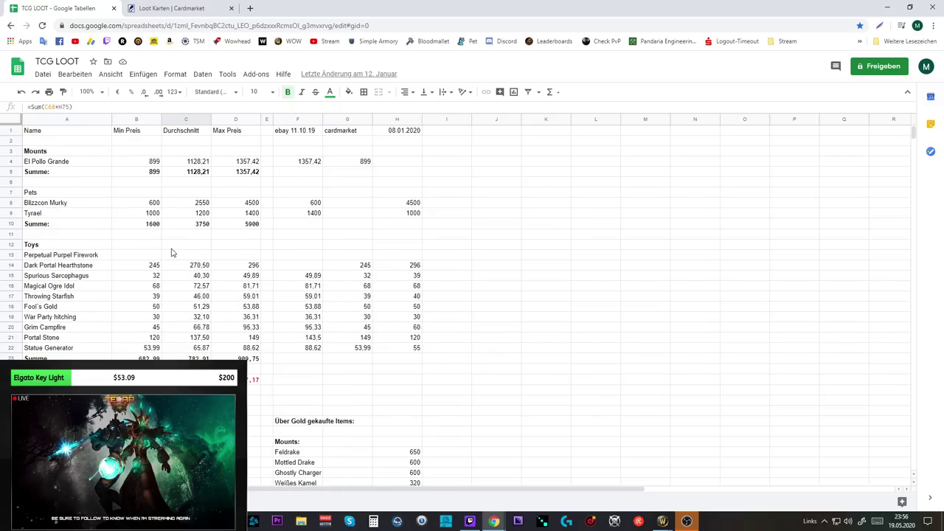
pyautogui.click(146, 163)
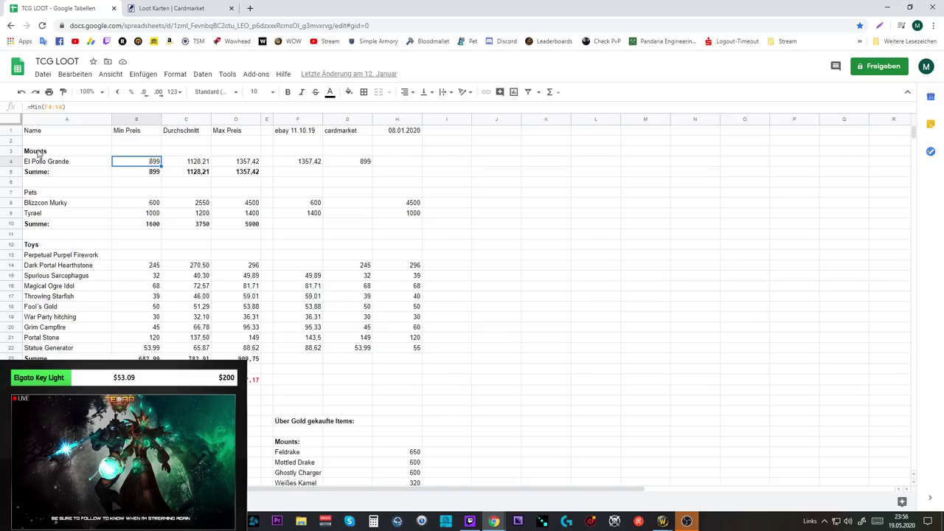
pyautogui.moveTo(37, 153); pyautogui.dragTo(395, 180)
pyautogui.rightClick(394, 181)
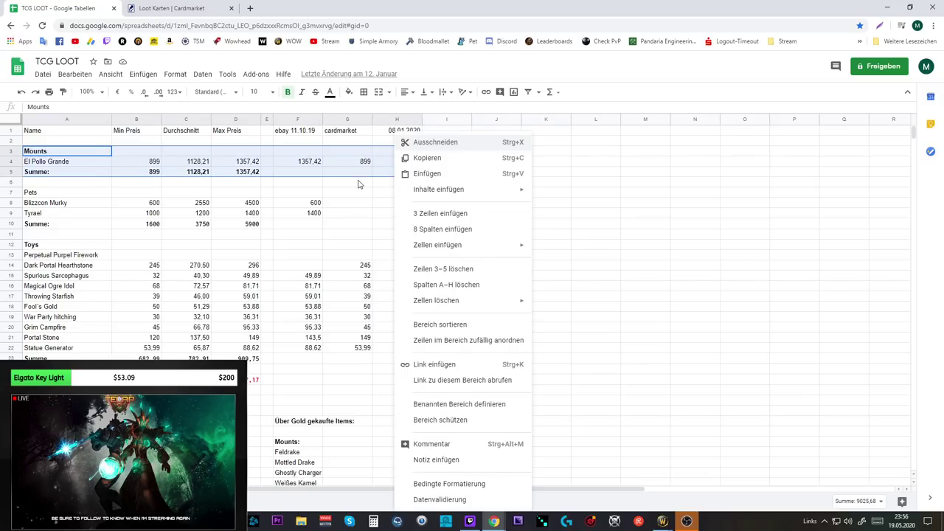
pyautogui.press('Escape')
pyautogui.press('Delete')
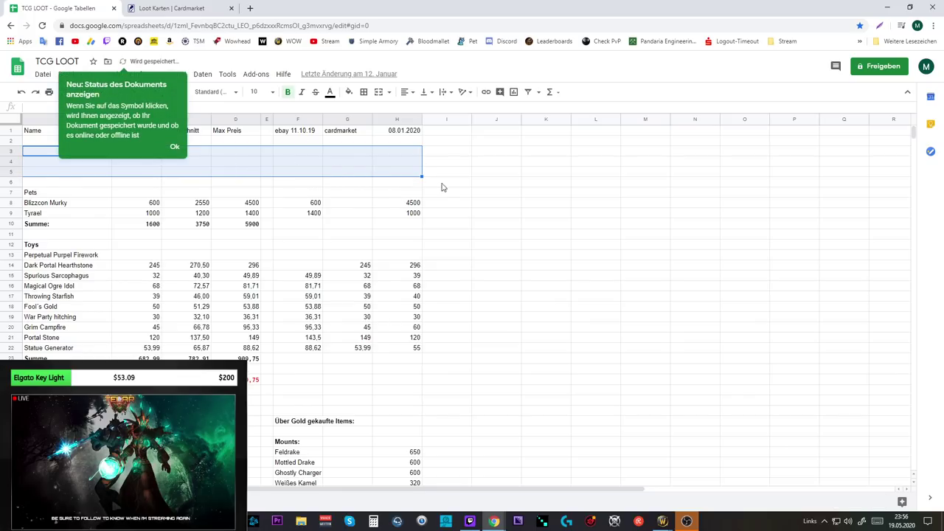
# Step: Delete the emptied cells A2:H5 below the header row, shifting the remaining cells left
pyautogui.click(443, 187)
pyautogui.click(44, 144)
pyautogui.moveTo(329, 167); pyautogui.dragTo(401, 175)
pyautogui.rightClick(401, 174)
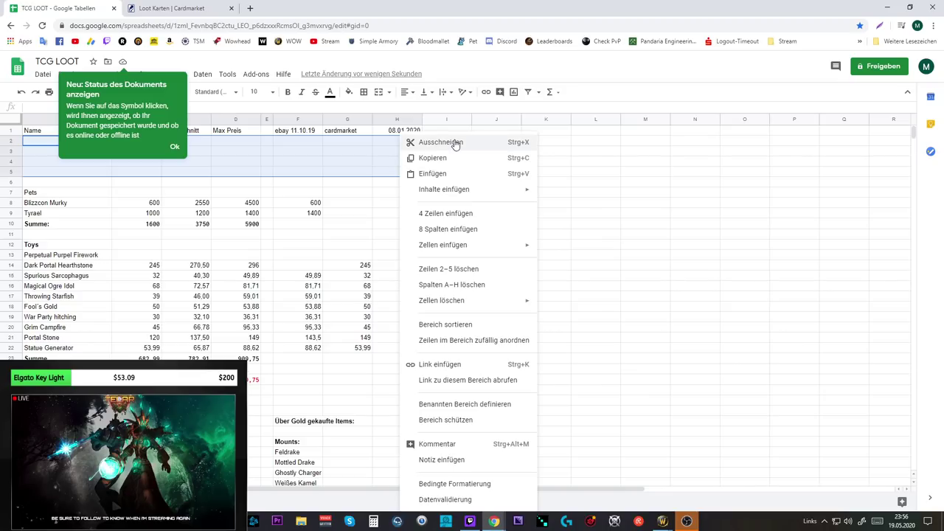
pyautogui.moveTo(452, 305)
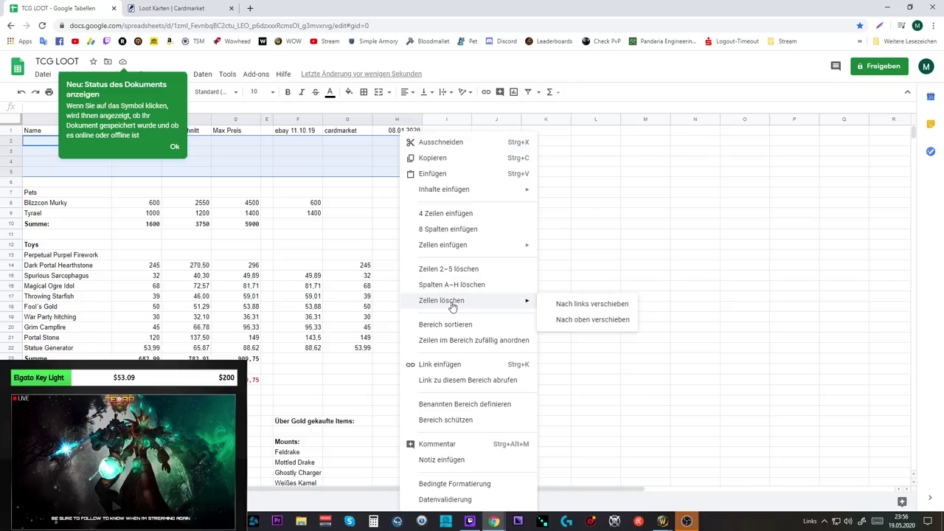
pyautogui.click(595, 309)
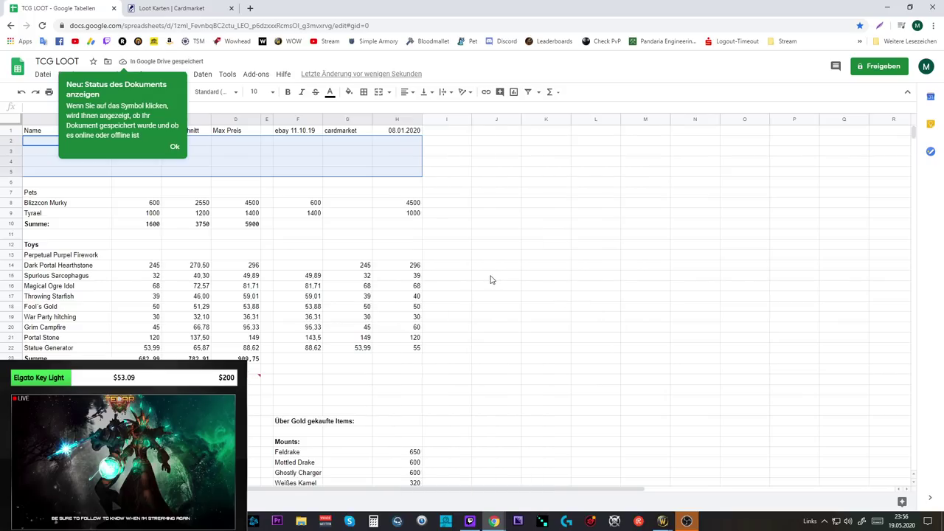
# Step: Delete the cells A2:H5 again, shifting the cells below up, and dismiss the document status notice
pyautogui.rightClick(211, 175)
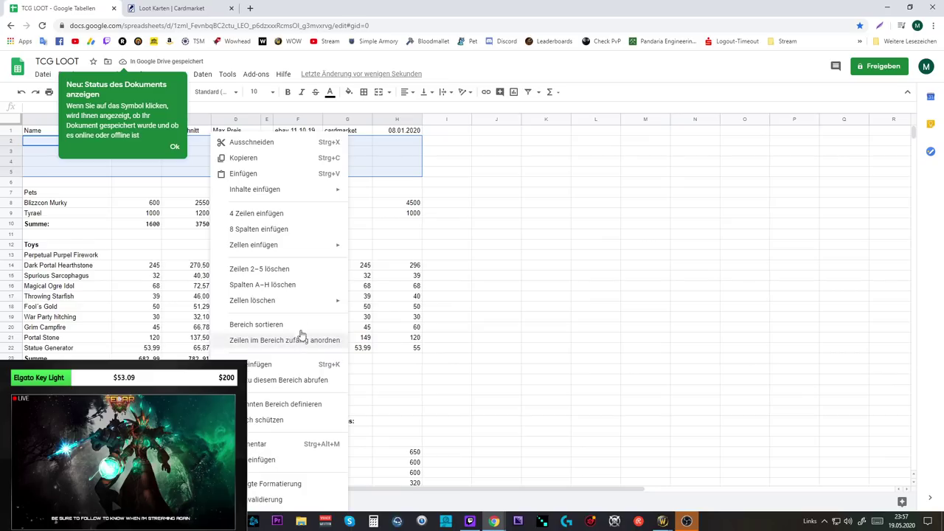
pyautogui.moveTo(271, 303)
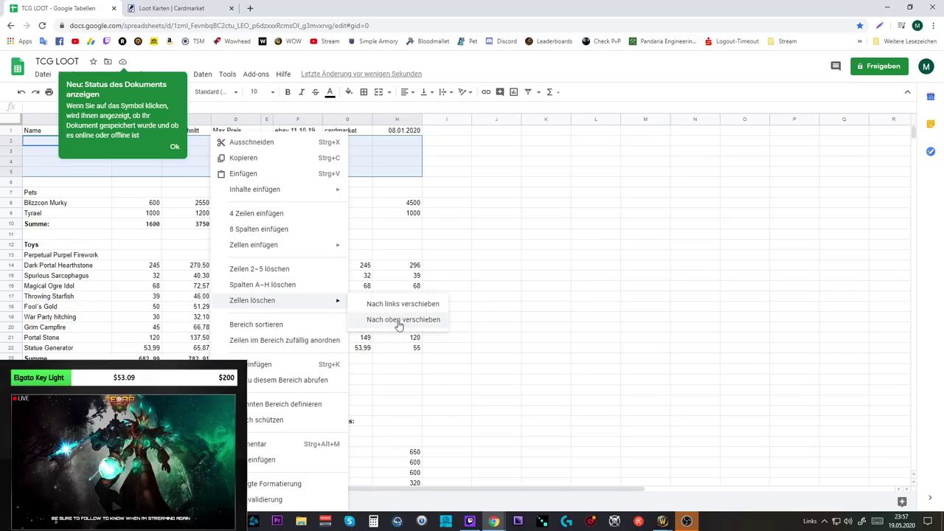
pyautogui.click(399, 325)
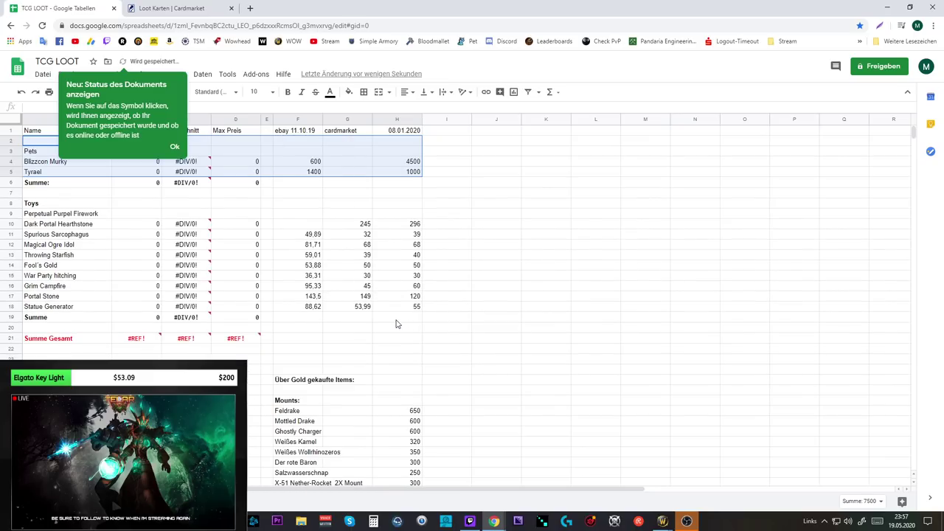
pyautogui.click(537, 307)
pyautogui.click(175, 146)
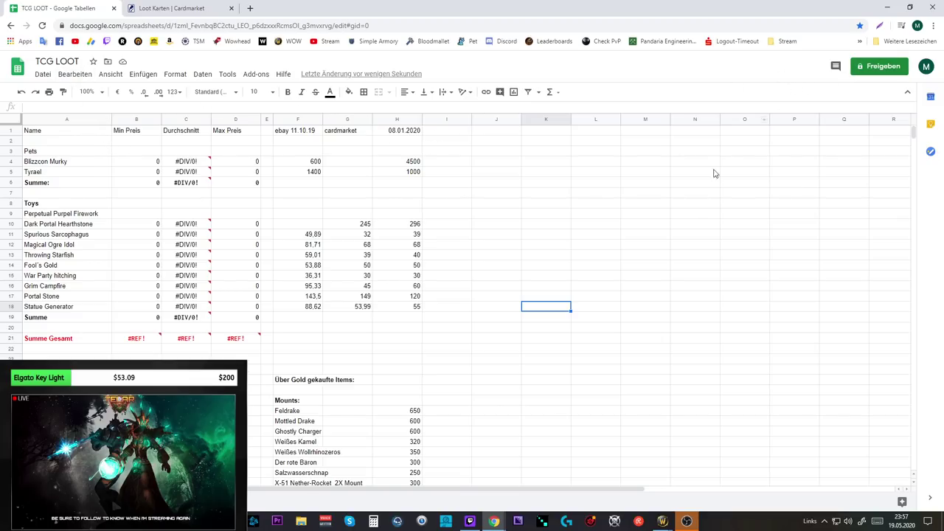
# Step: Inspect the Durchschnitt formula of the Spurious Sarcophagus row
pyautogui.scroll(-3, 685, 213)
pyautogui.scroll(3, 686, 213)
pyautogui.click(182, 236)
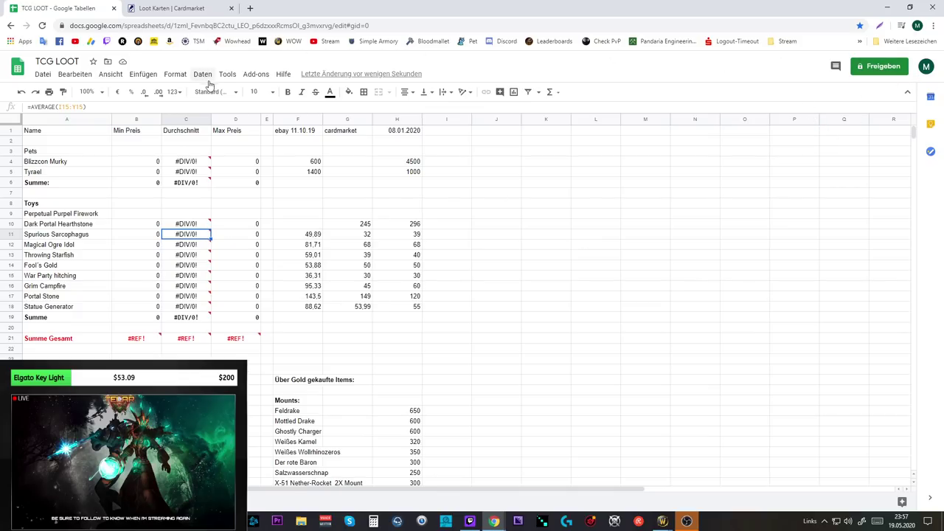
# Step: Undo both deletions of the cells A2:H5 below the header row and deselect the restored range
pyautogui.click(22, 92)
pyautogui.click(22, 92)
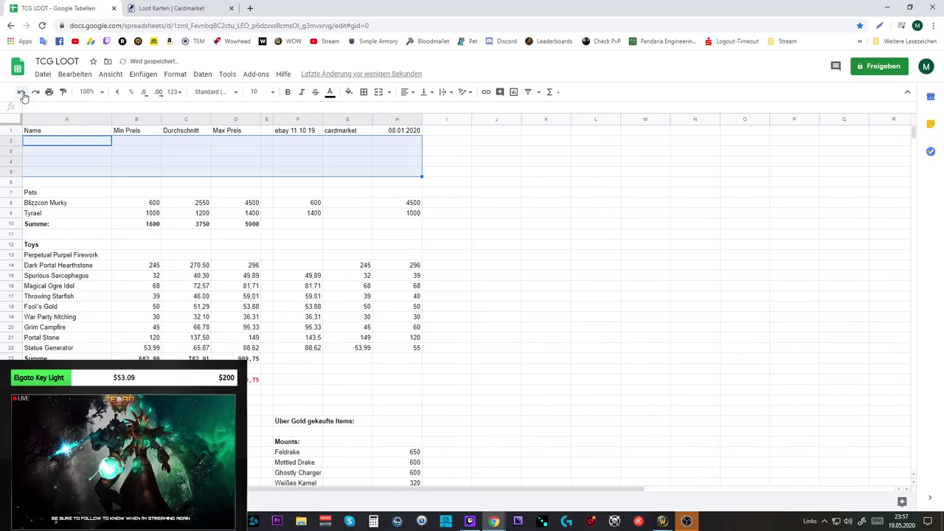
pyautogui.click(635, 332)
pyautogui.scroll(-2, 568, 337)
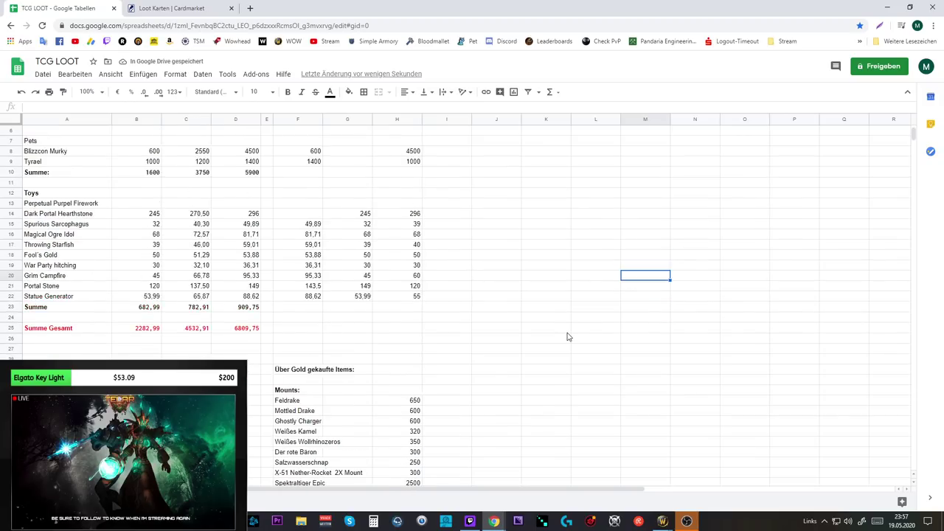
pyautogui.scroll(1, 566, 336)
pyautogui.scroll(1, 565, 336)
# Step: Enter 1200 as the price of El Pollo Grande in the Mounts list under Über Gold gekaufte Items
pyautogui.scroll(-4, 87, 198)
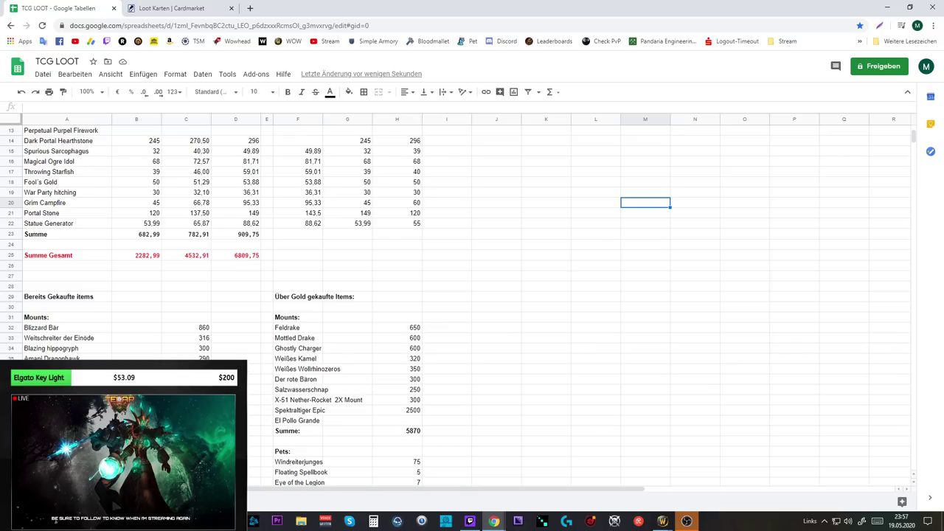
pyautogui.scroll(-2, 472, 295)
pyautogui.click(296, 370)
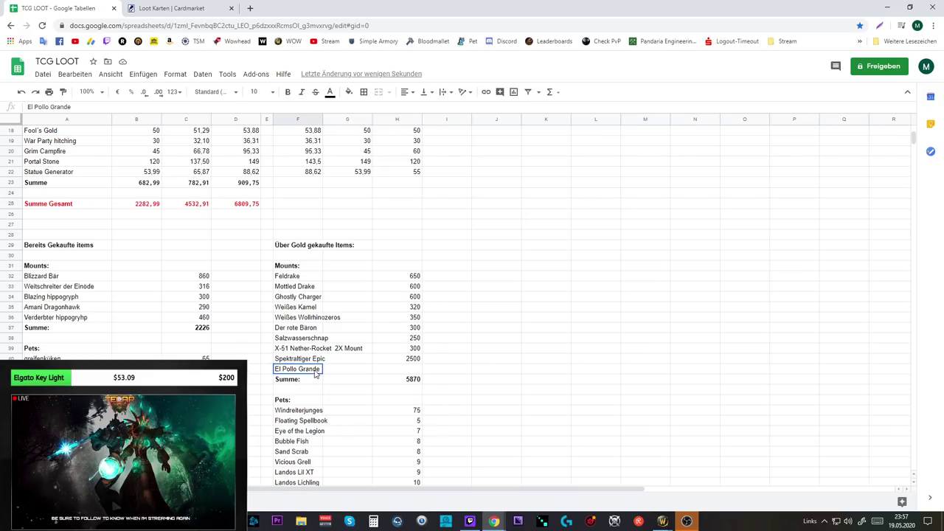
pyautogui.click(414, 371)
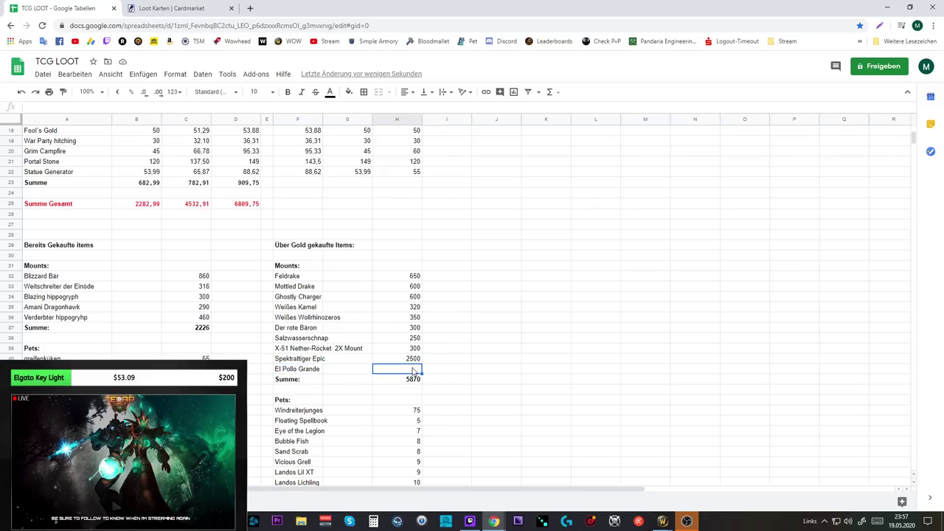
pyautogui.write('1200')
pyautogui.press('Return')
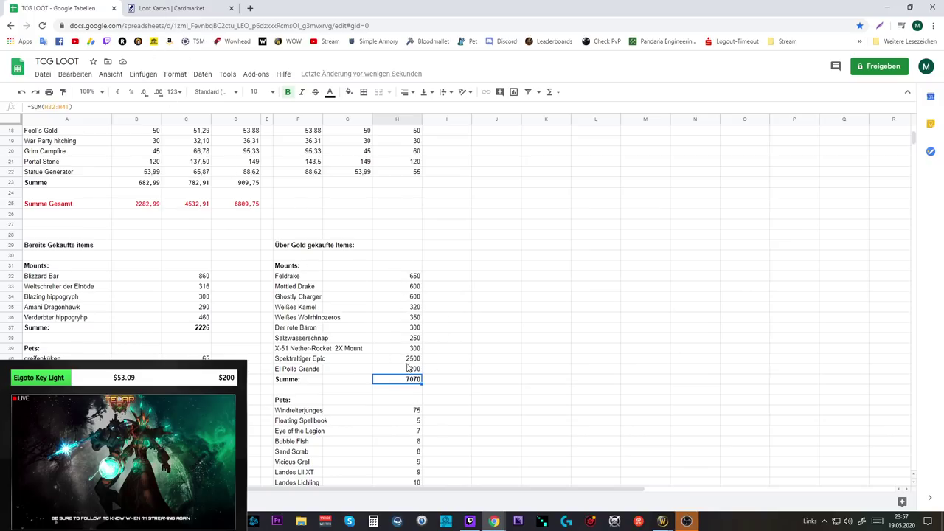
pyautogui.click(415, 268)
pyautogui.click(417, 369)
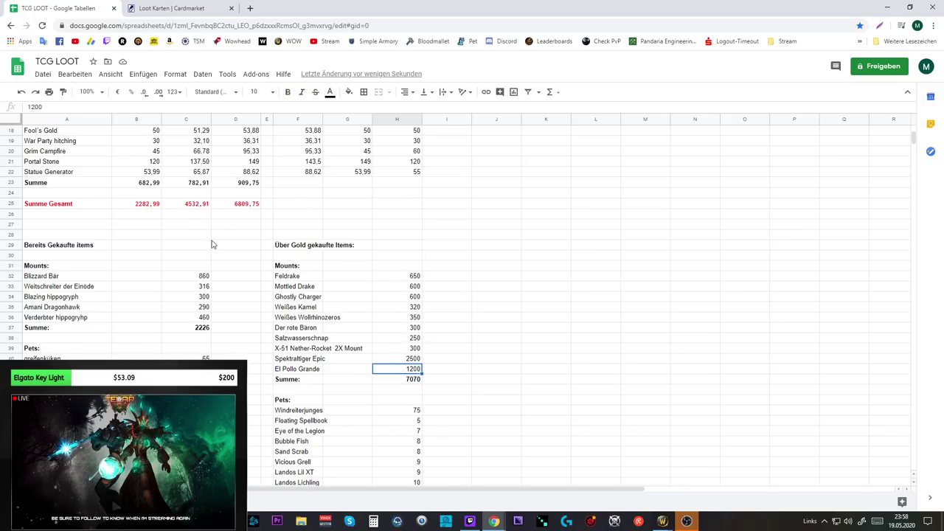
# Step: Review the bought and gold-bought item lists down to their Gesamt Summe and Alles Zusammen totals
pyautogui.scroll(-3, 431, 365)
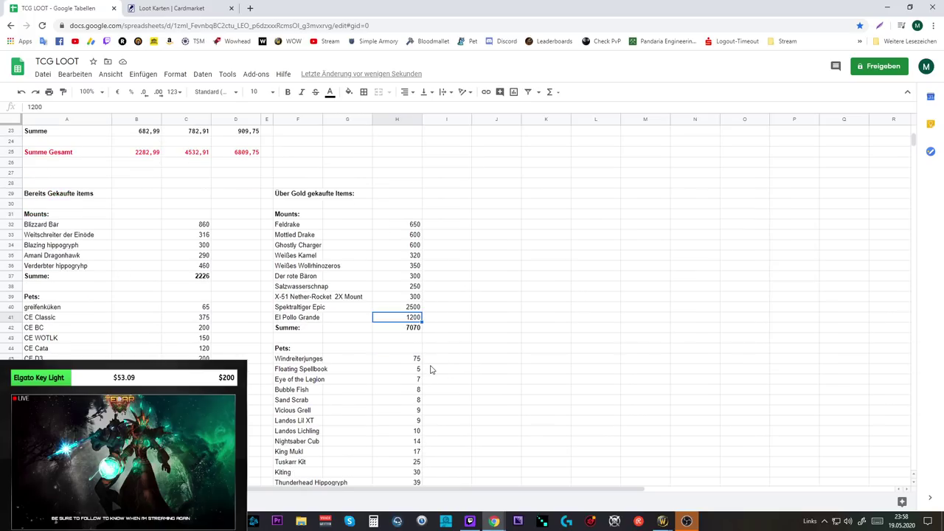
pyautogui.scroll(-5, 434, 308)
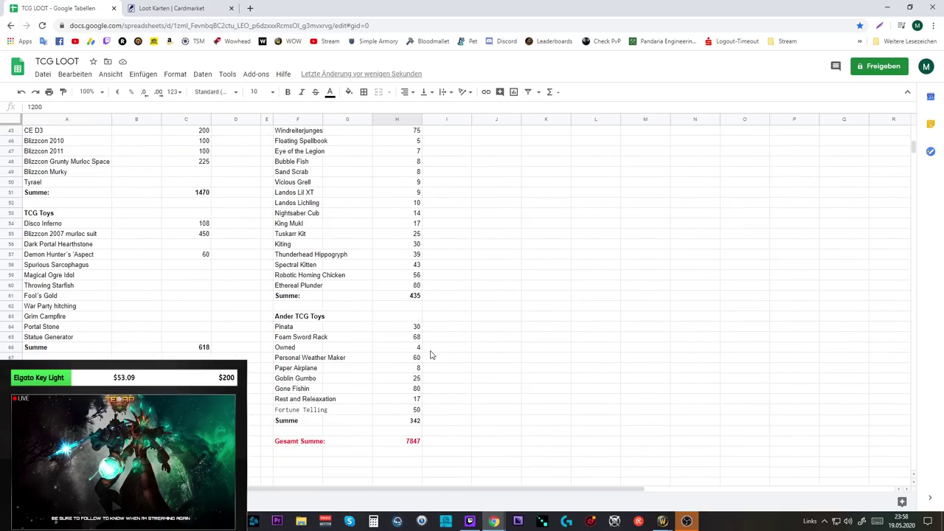
pyautogui.scroll(-4, 472, 303)
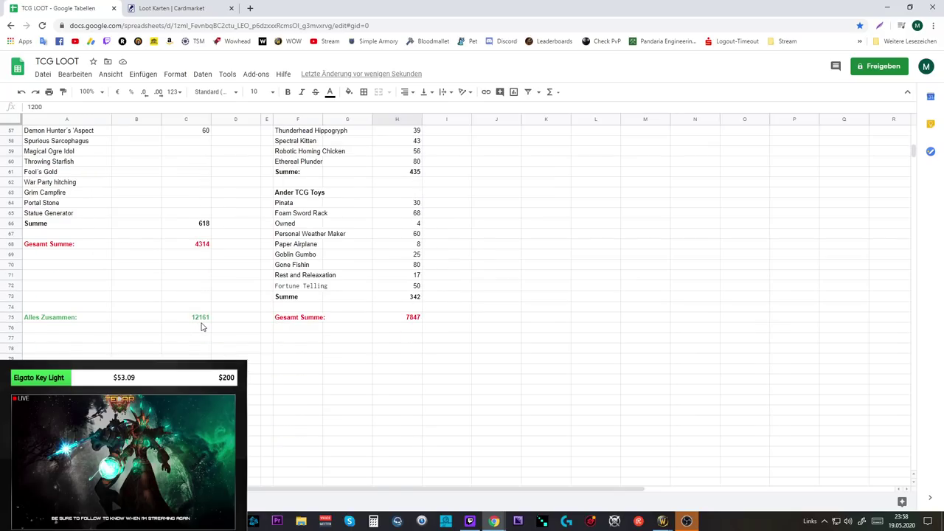
pyautogui.scroll(2, 390, 448)
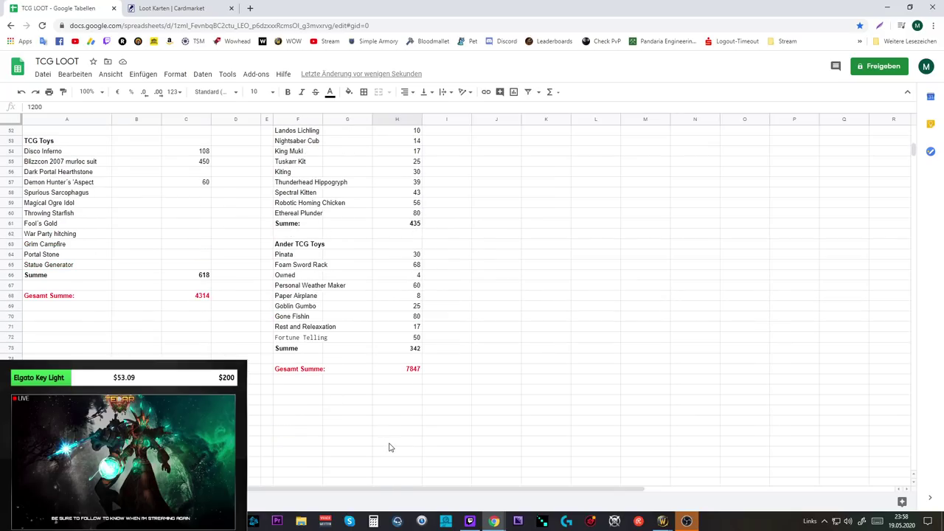
pyautogui.scroll(-1, 390, 451)
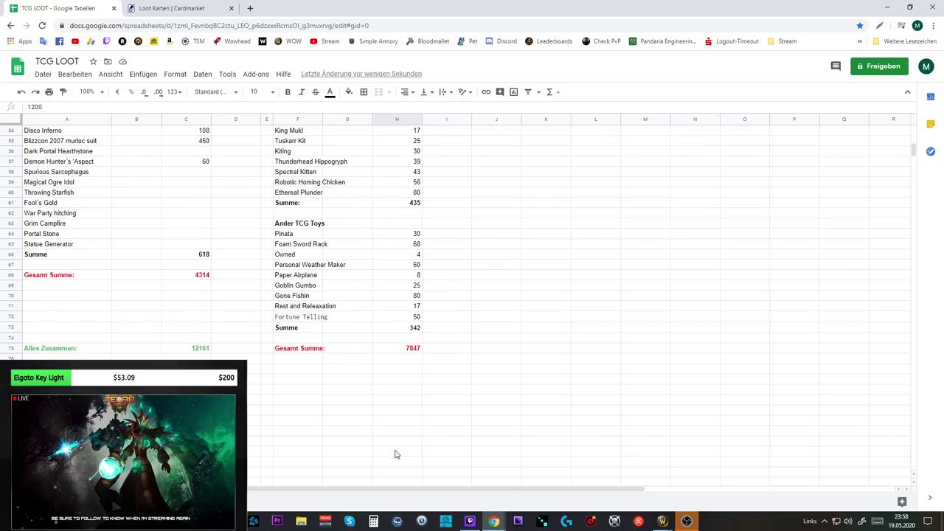
pyautogui.scroll(8, 390, 455)
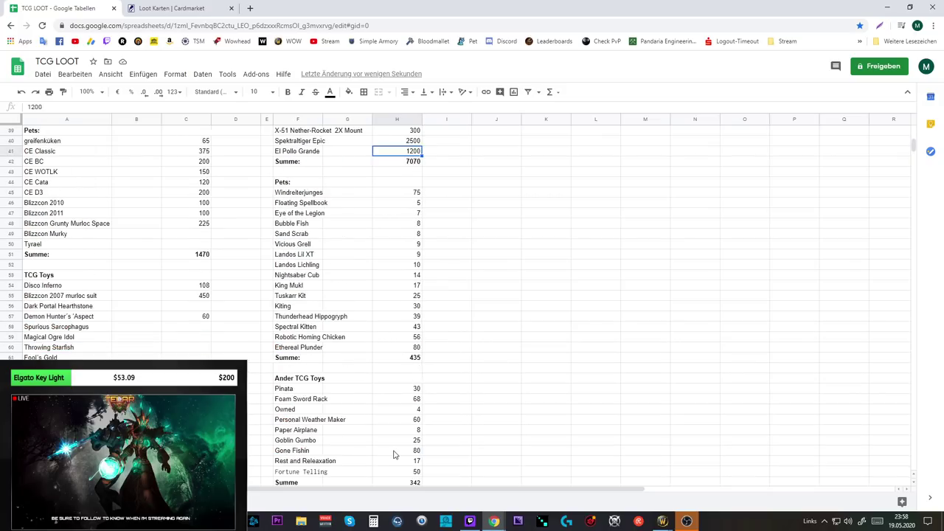
pyautogui.scroll(3, 394, 455)
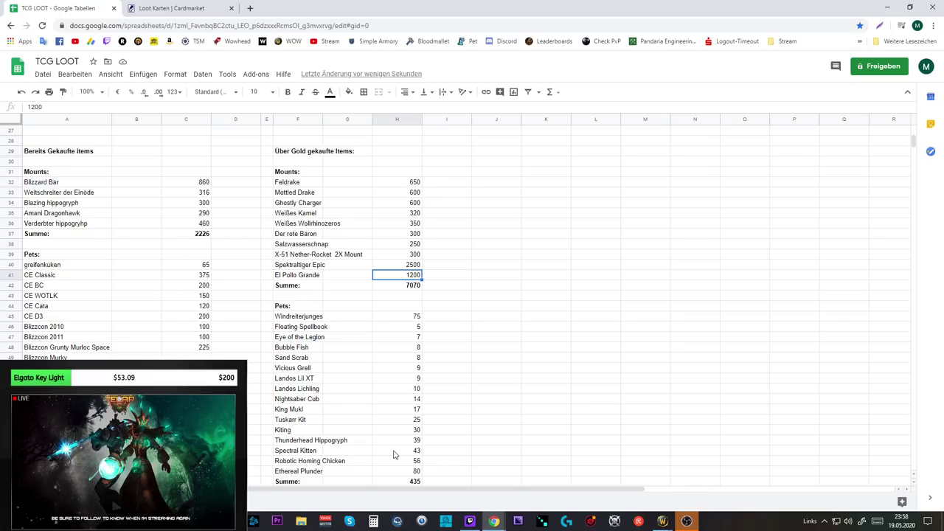
pyautogui.scroll(-2, 394, 452)
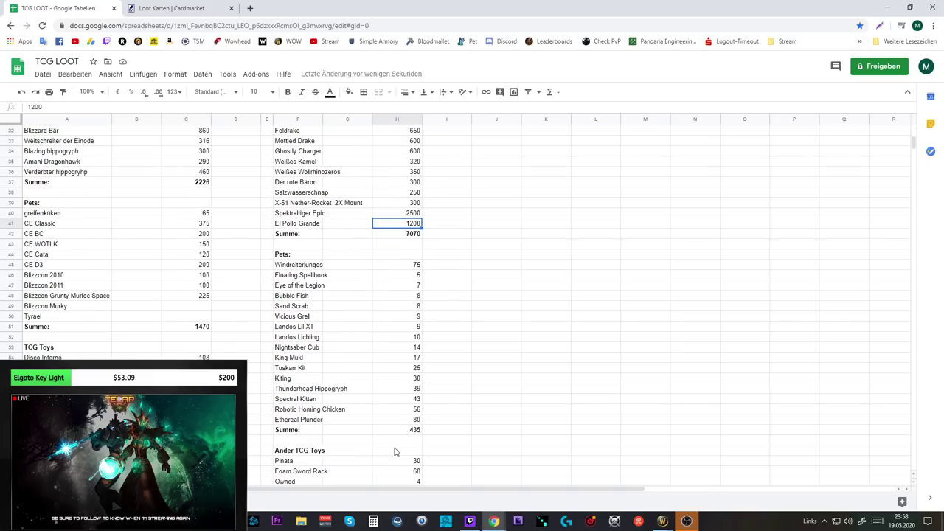
pyautogui.scroll(1, 395, 451)
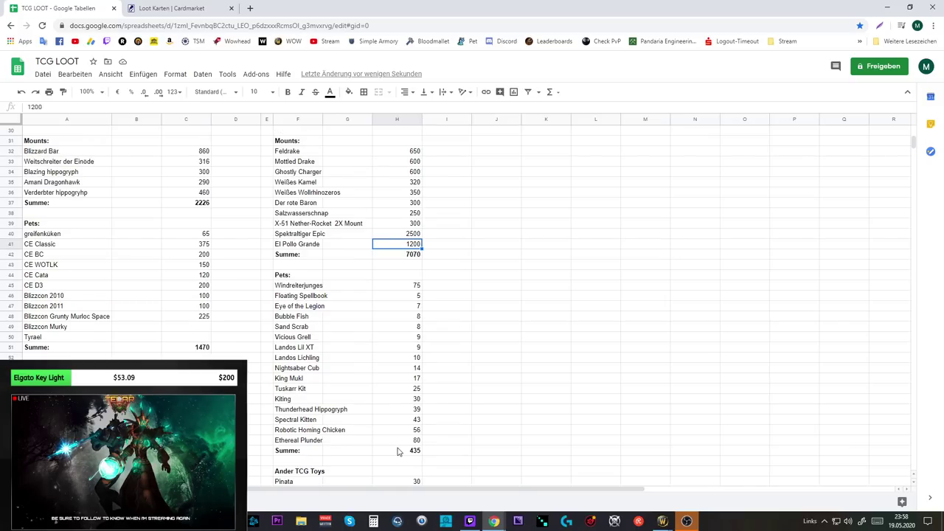
pyautogui.scroll(-2, 404, 446)
pyautogui.scroll(-5, 401, 446)
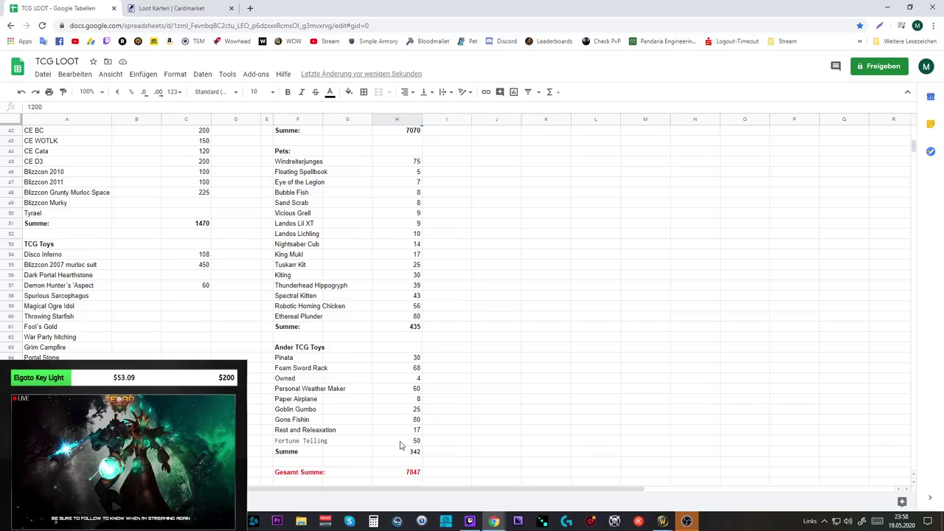
pyautogui.scroll(-1, 401, 446)
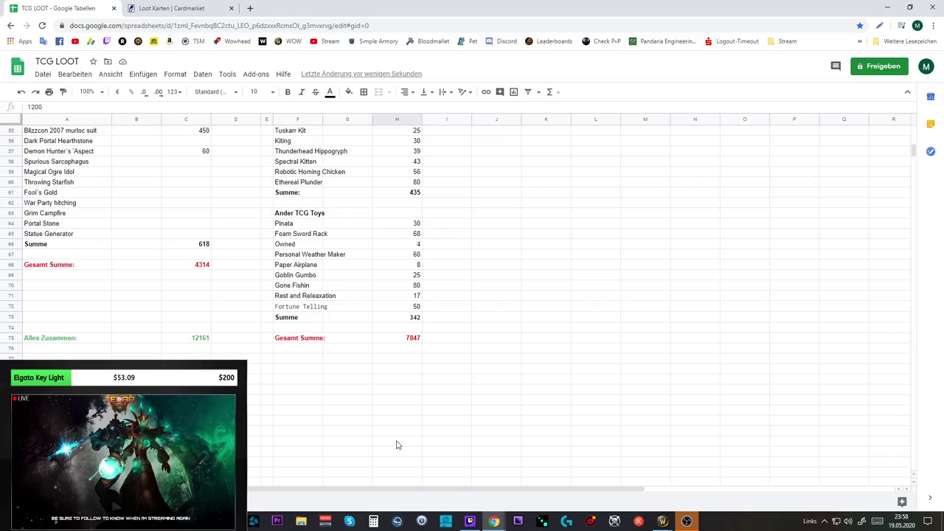
# Step: Restore the browser to a smaller window beside the game and examine the item lists and their category and overall sums
pyautogui.doubleClick(411, 14)
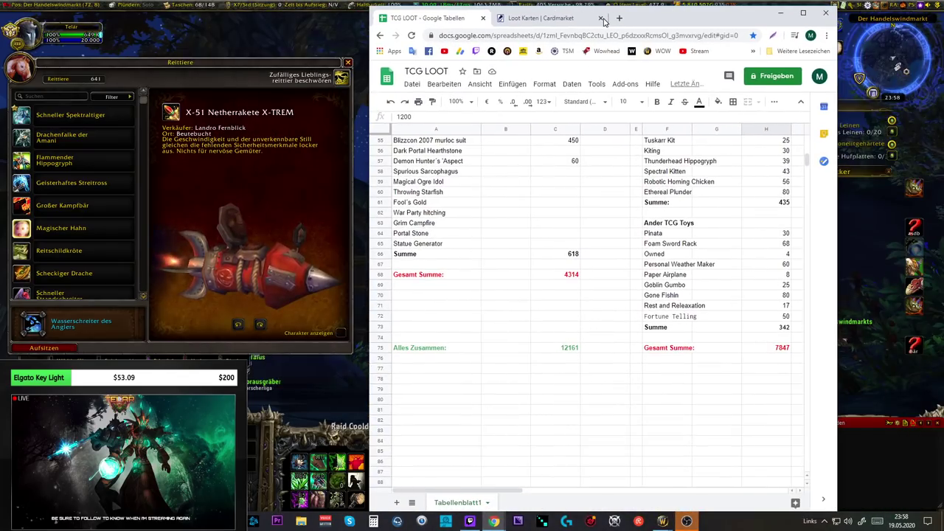
pyautogui.scroll(3, 619, 285)
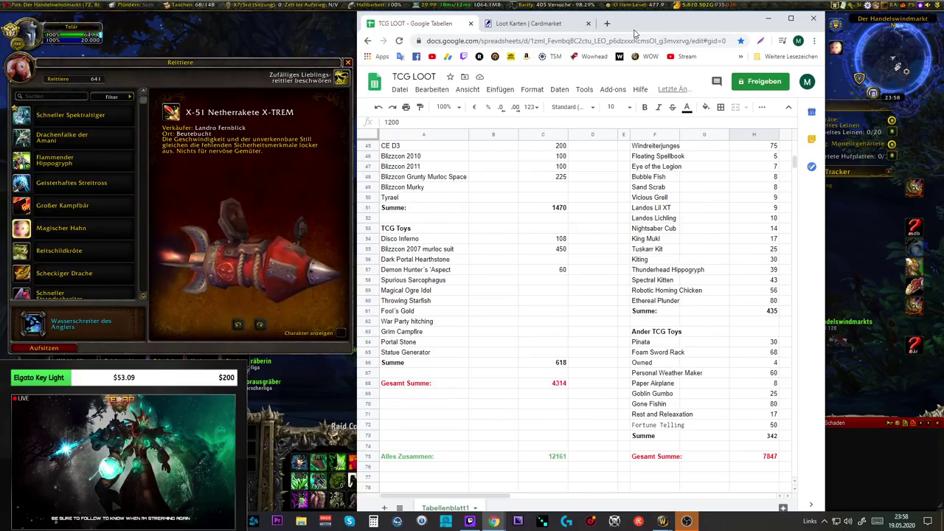
pyautogui.scroll(1, 585, 264)
pyautogui.scroll(5, 585, 263)
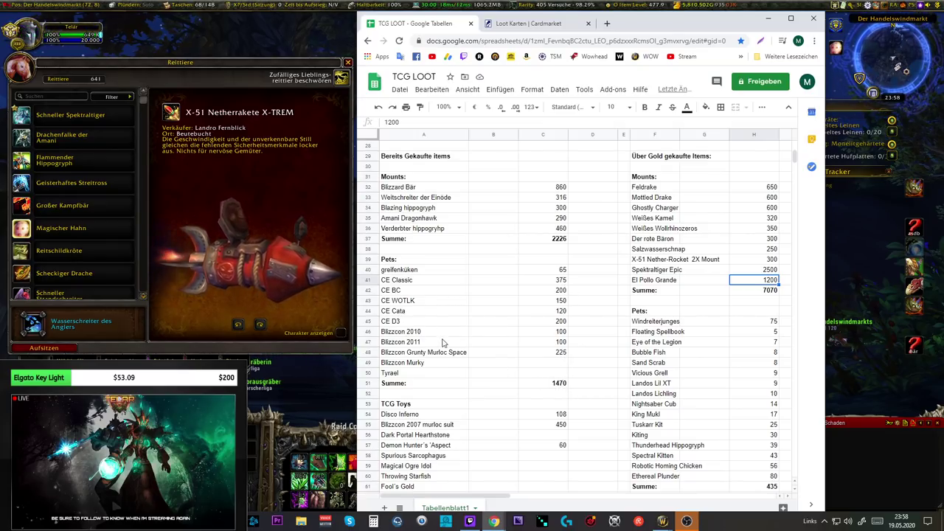
pyautogui.scroll(-4, 560, 392)
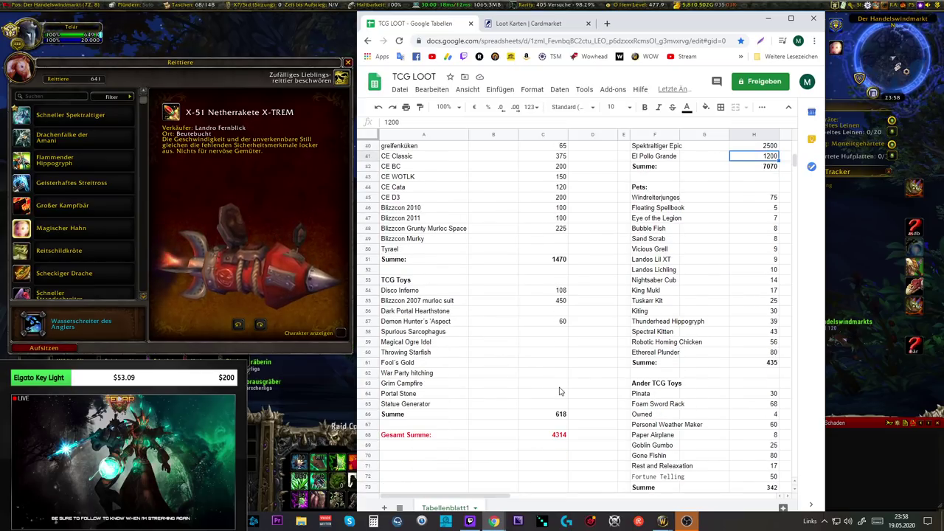
pyautogui.scroll(-2, 560, 391)
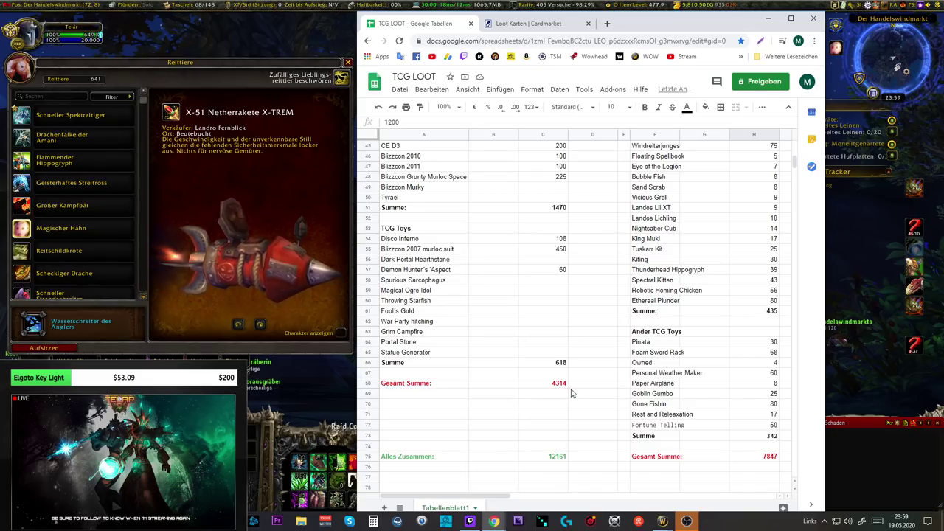
pyautogui.scroll(4, 570, 393)
pyautogui.scroll(3, 570, 393)
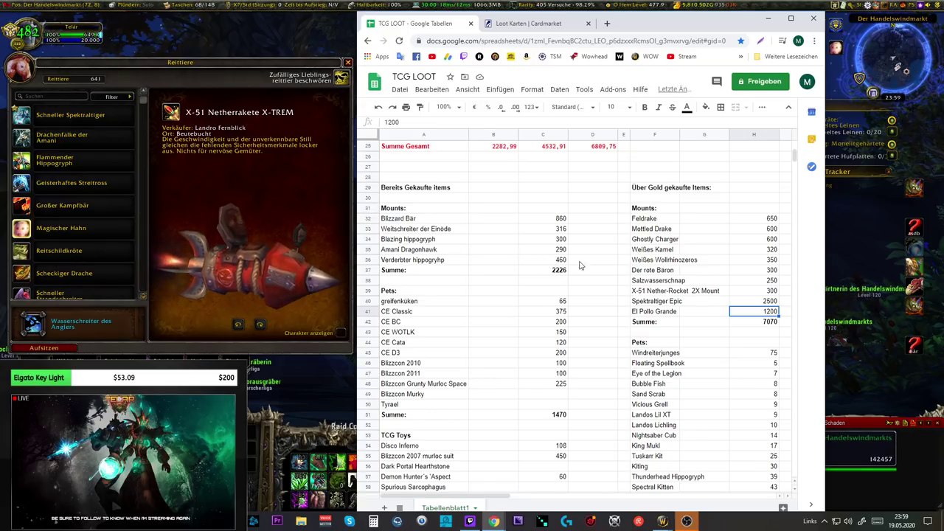
pyautogui.scroll(-1, 744, 242)
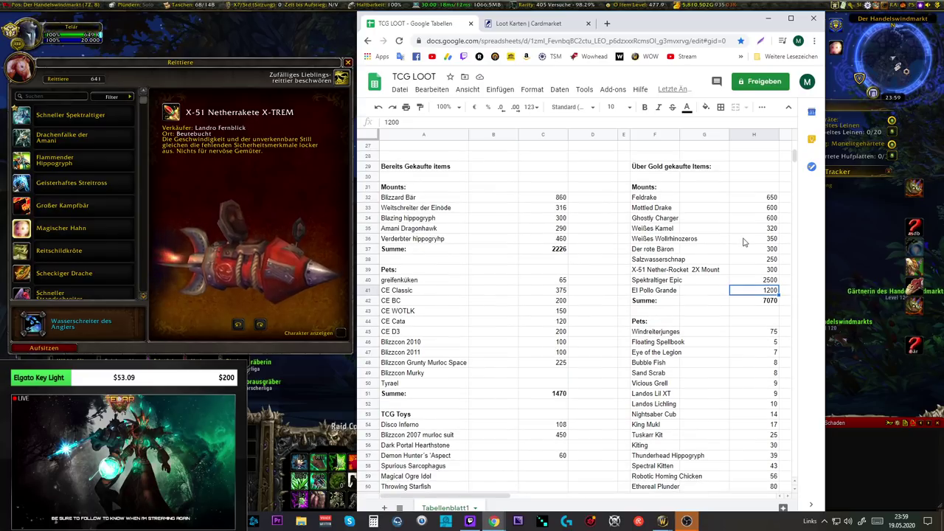
pyautogui.scroll(-5, 738, 336)
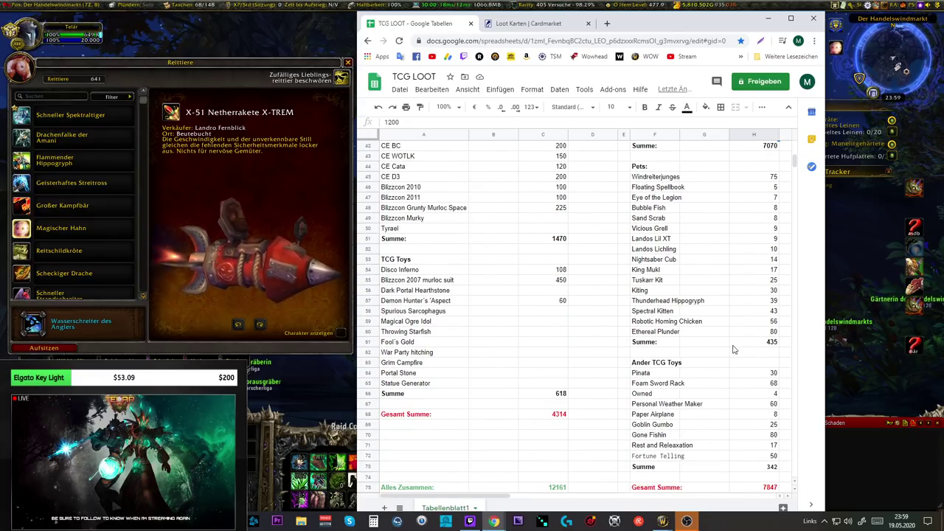
pyautogui.scroll(-2, 734, 349)
pyautogui.scroll(5, 735, 350)
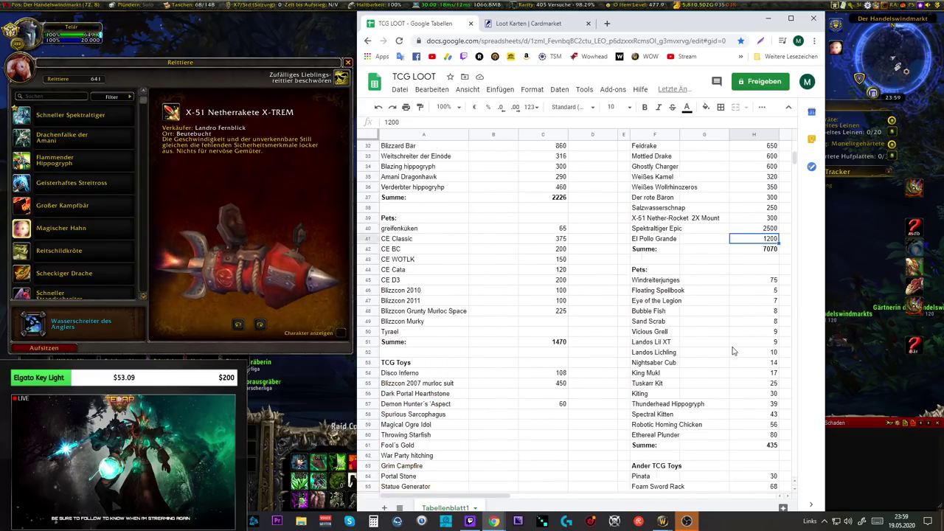
pyautogui.scroll(1, 733, 351)
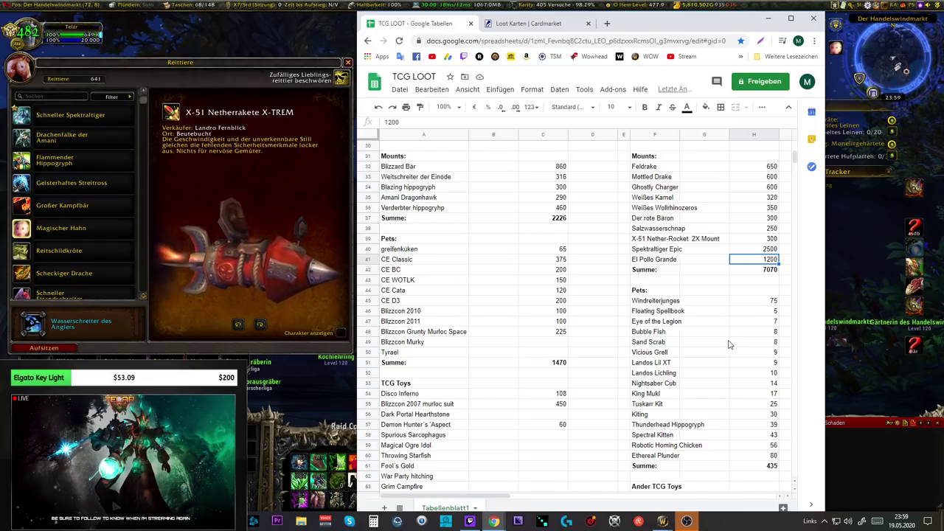
pyautogui.scroll(-2, 727, 345)
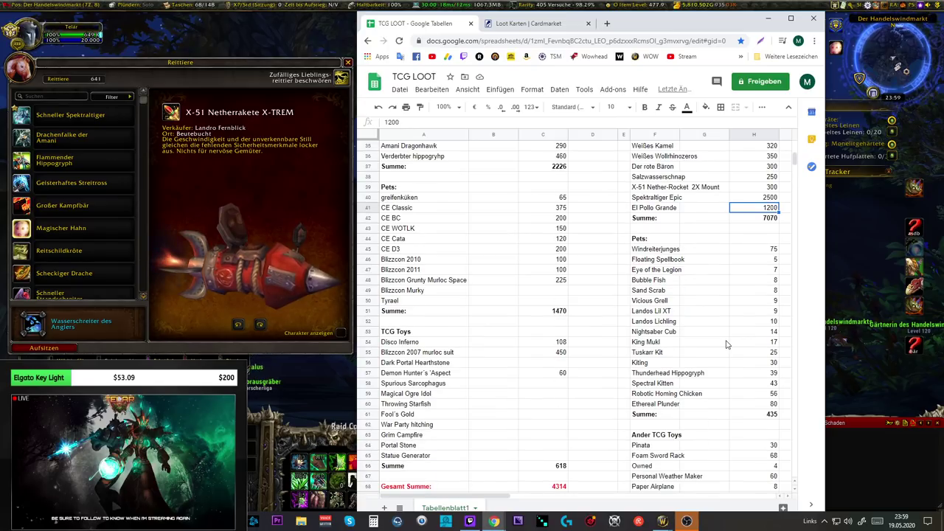
pyautogui.scroll(-6, 727, 343)
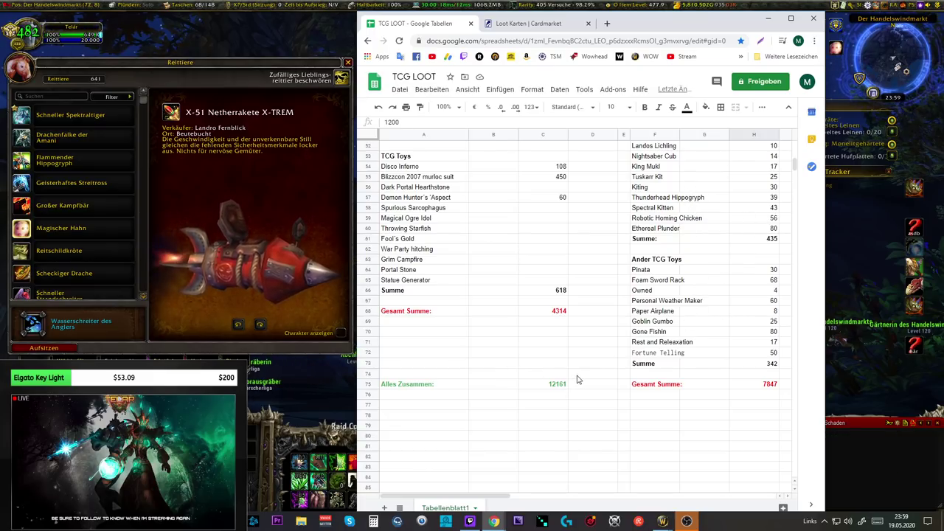
pyautogui.scroll(8, 576, 380)
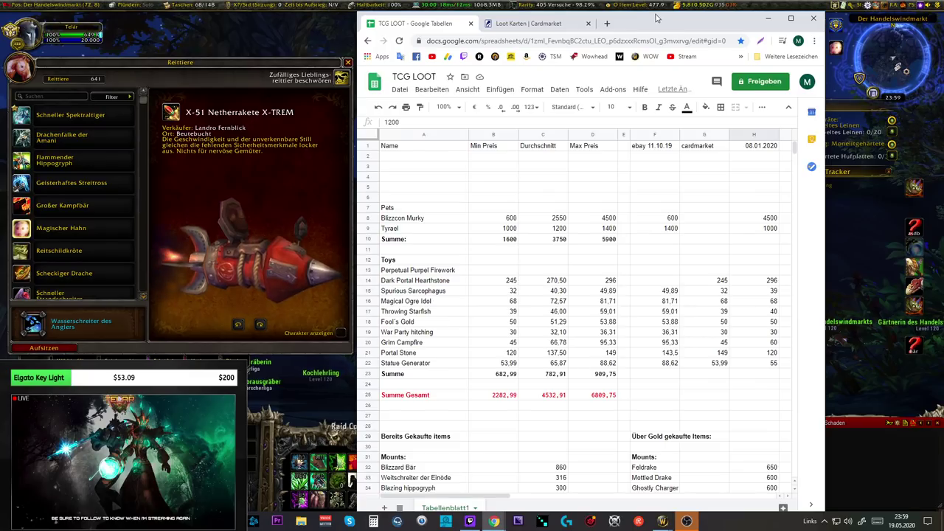
# Step: Maximize the spreadsheet window and inspect Tyrael's Min Preis formula and the Blizzcon Murky entry in the open Pets list
pyautogui.press('super+Up')
pyautogui.scroll(-2, 318, 221)
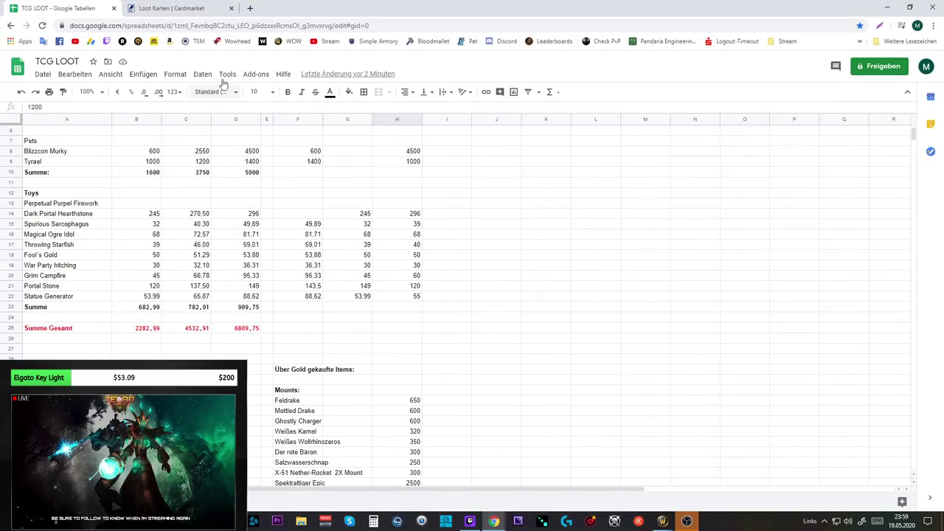
pyautogui.scroll(2, 127, 187)
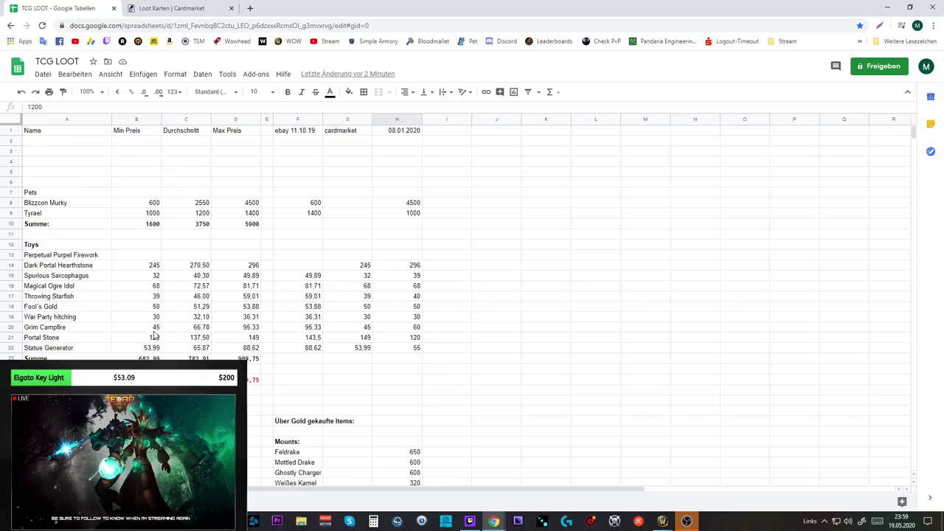
pyautogui.click(145, 216)
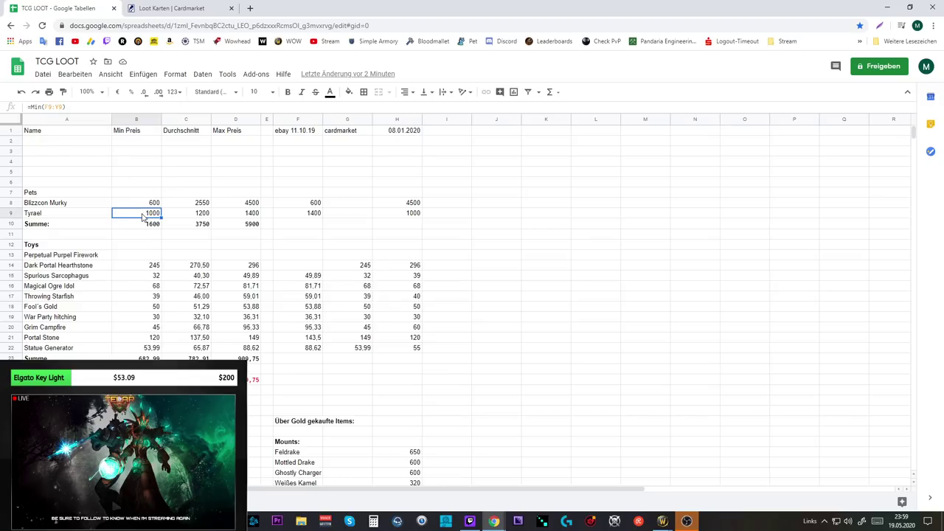
pyautogui.scroll(-1, 82, 204)
pyautogui.click(73, 185)
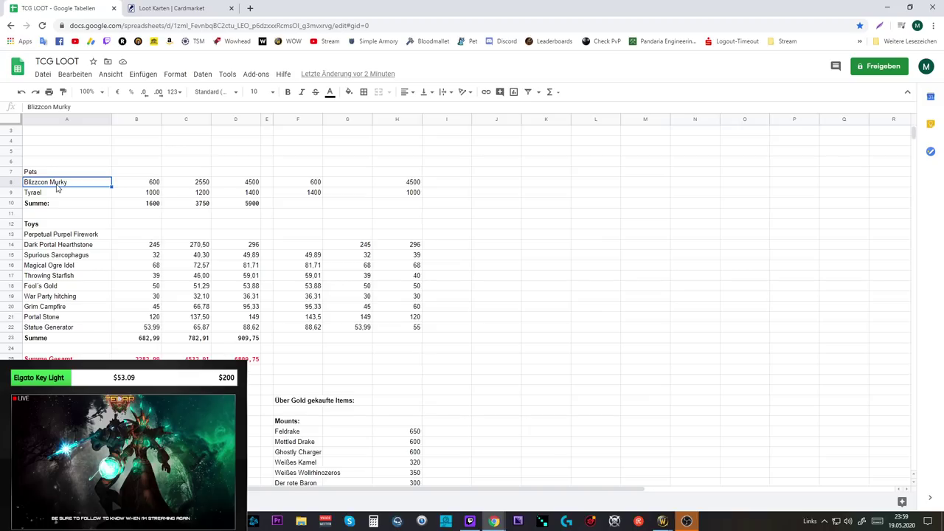
# Step: Select the Tyrael entry, switch to World of Warcraft, and clear the pet journal's search to browse the missing pets at the list's end
pyautogui.click(53, 193)
pyautogui.click(888, 7)
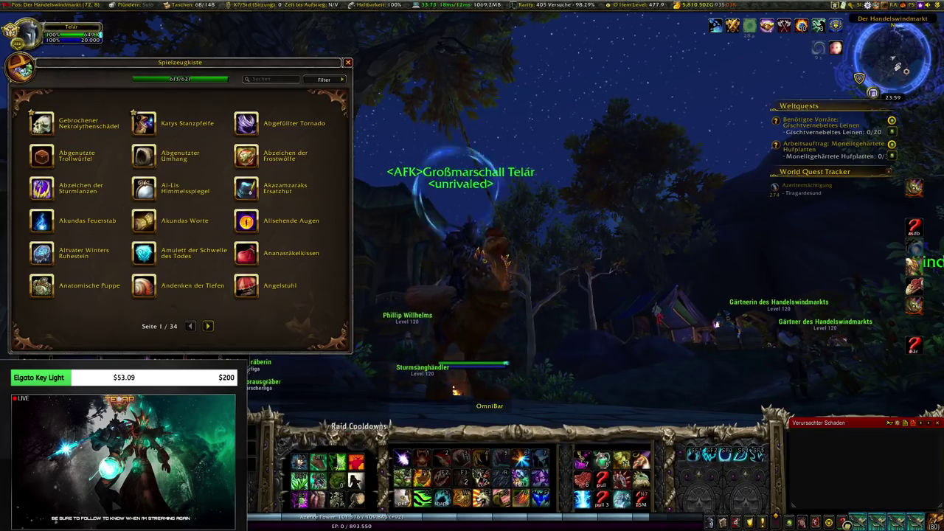
pyautogui.hotkey('shift', 'p')
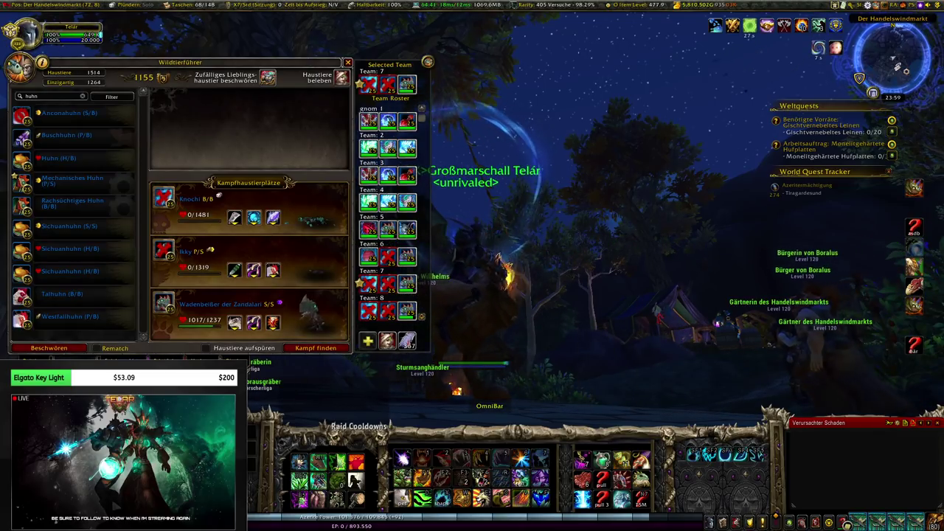
pyautogui.click(82, 96)
pyautogui.scroll(-10, 143, 122)
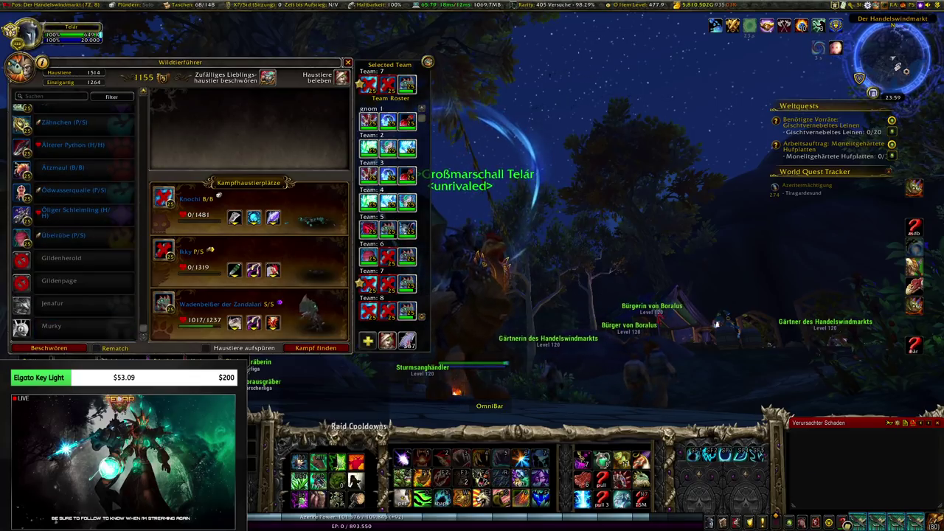
# Step: Inspect the uncollected pets Murky and Jenafur in the pet journal
pyautogui.click(73, 325)
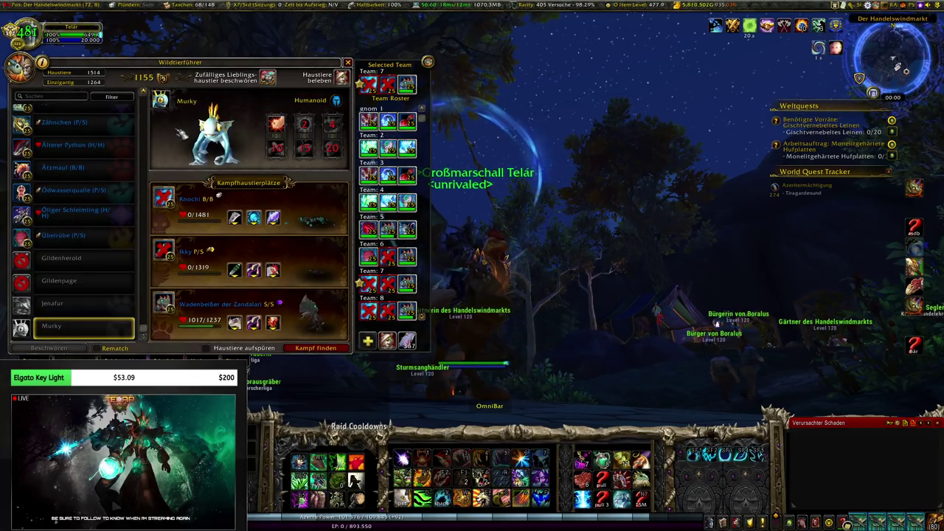
pyautogui.moveTo(204, 122)
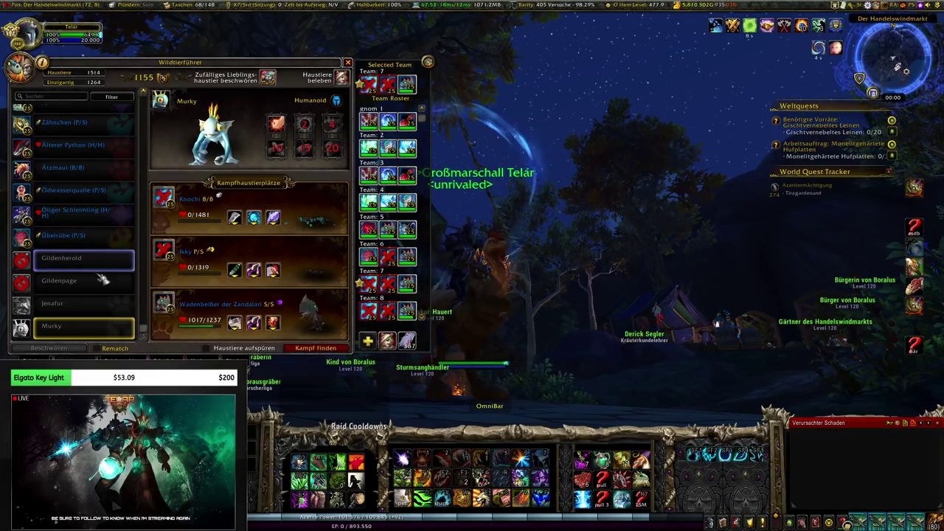
pyautogui.click(81, 304)
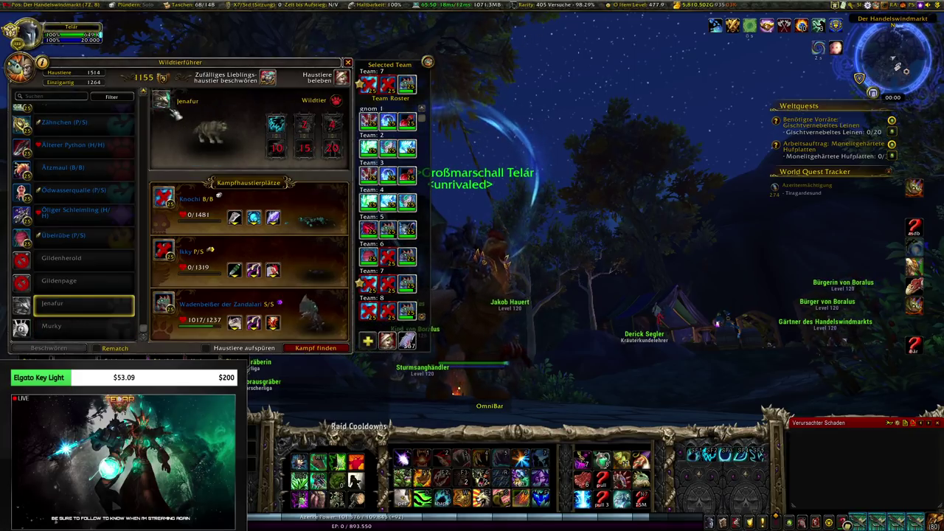
pyautogui.moveTo(171, 103)
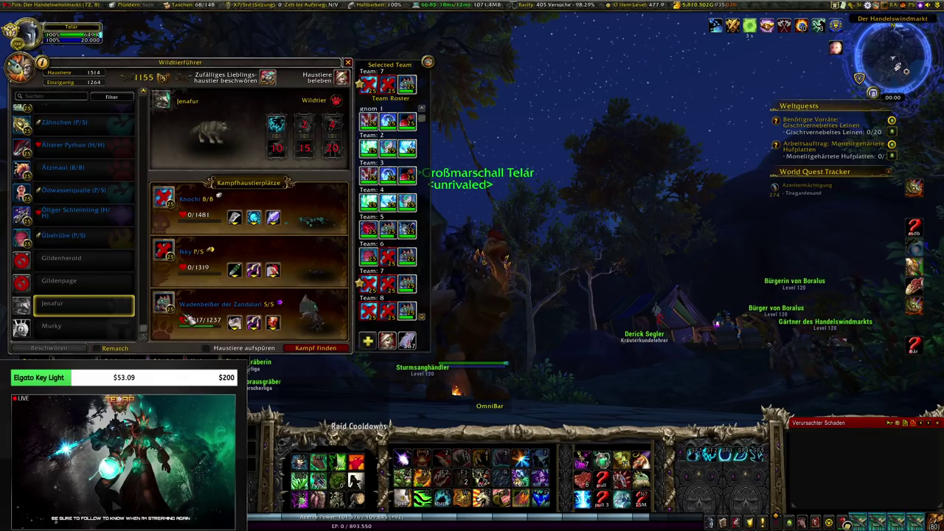
# Step: Return to the TCG LOOT spreadsheet and review the open Pets and Toys lists with their Summe Gesamt row
pyautogui.hotkey('alt', 'Tab')
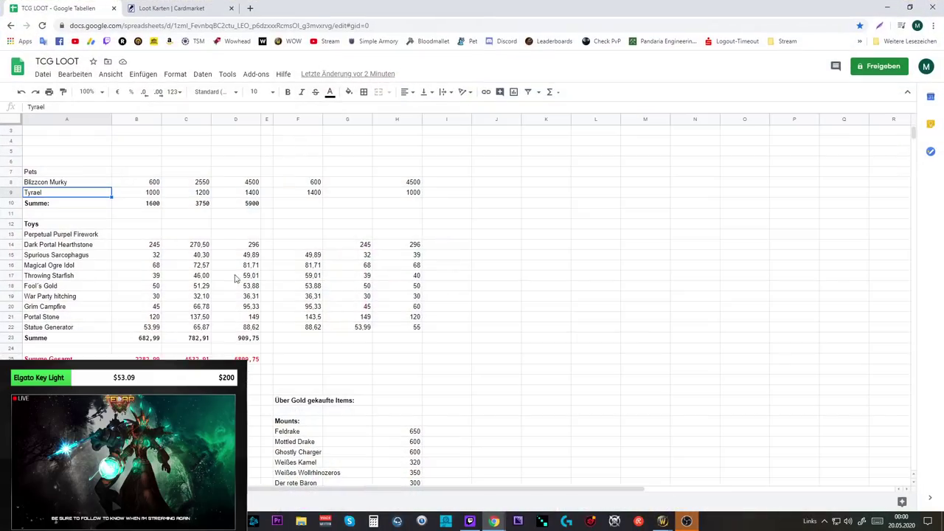
pyautogui.scroll(-2, 258, 311)
pyautogui.scroll(1, 258, 311)
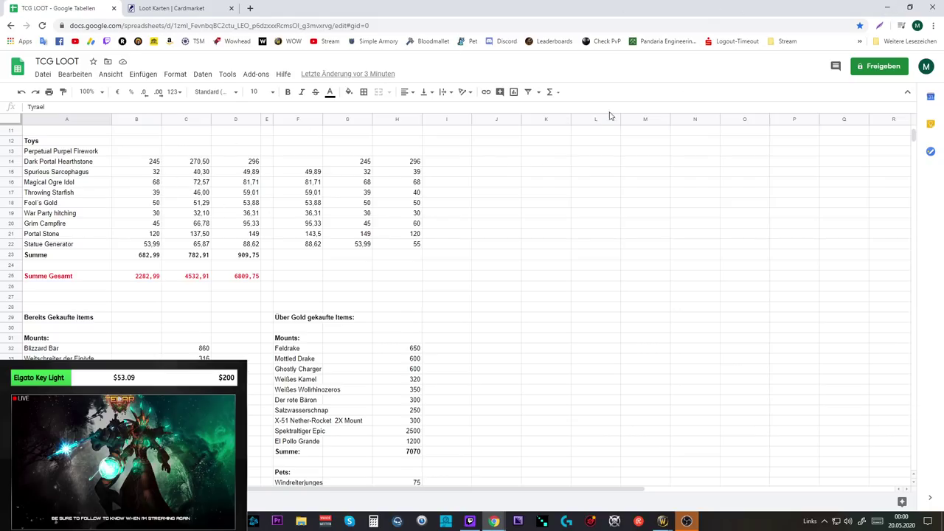
pyautogui.scroll(3, 472, 221)
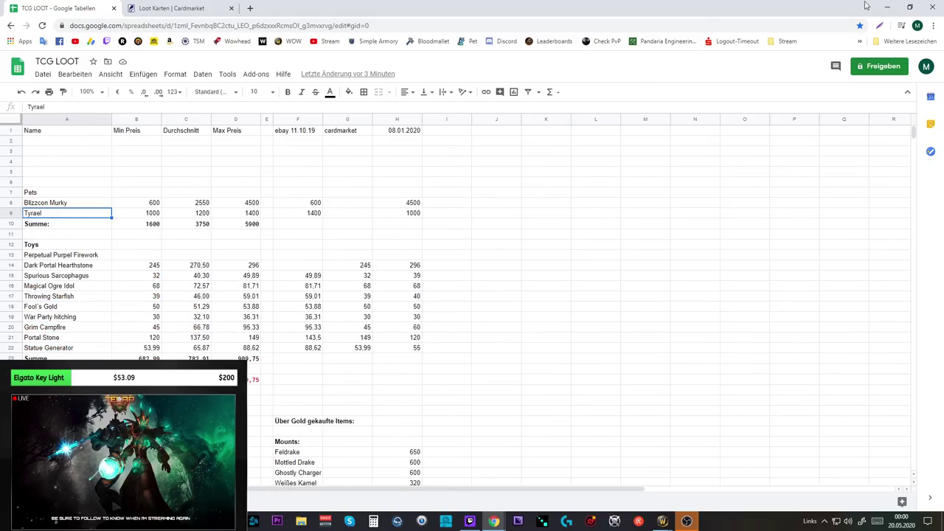
# Step: Switch back to World of Warcraft and revive all battle pets with Haustiere beleben
pyautogui.click(888, 7)
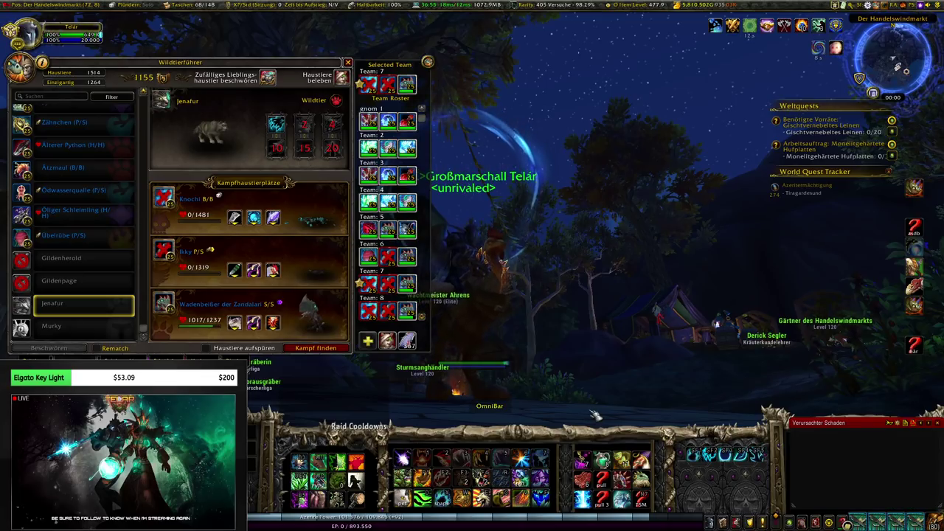
pyautogui.click(388, 341)
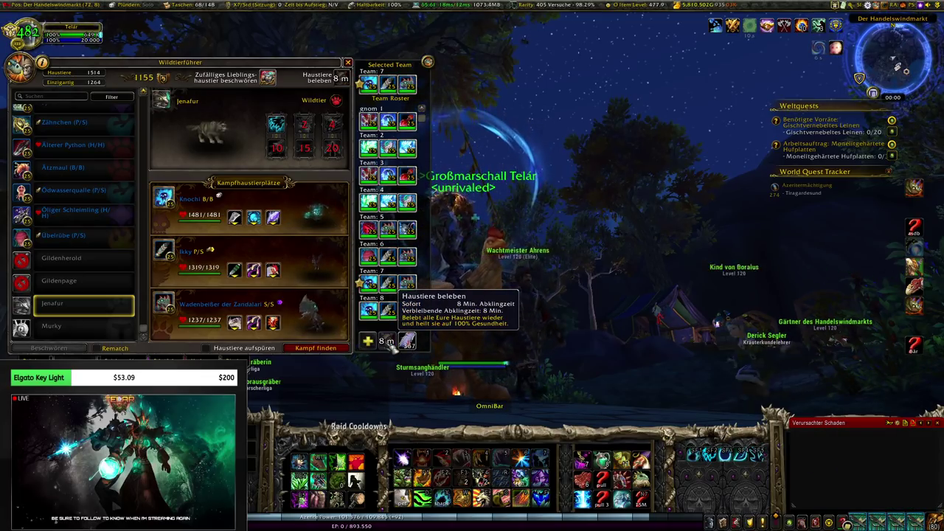